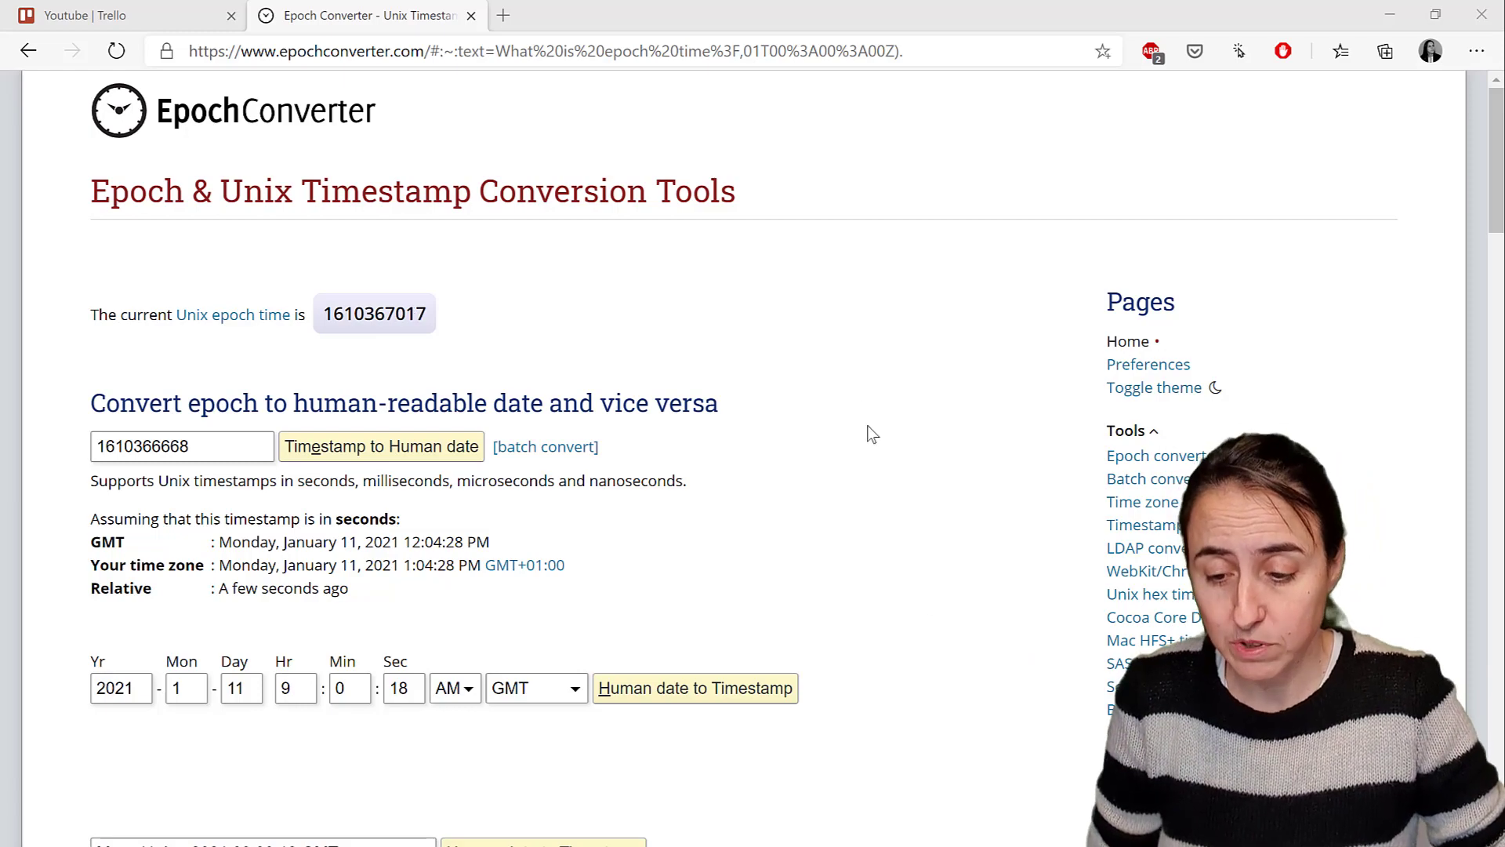
Confirm on Epoch Converter that epoch time starts at 1970-01-01, then return to Power Query Editor.
scroll(880, 481, down, 15)
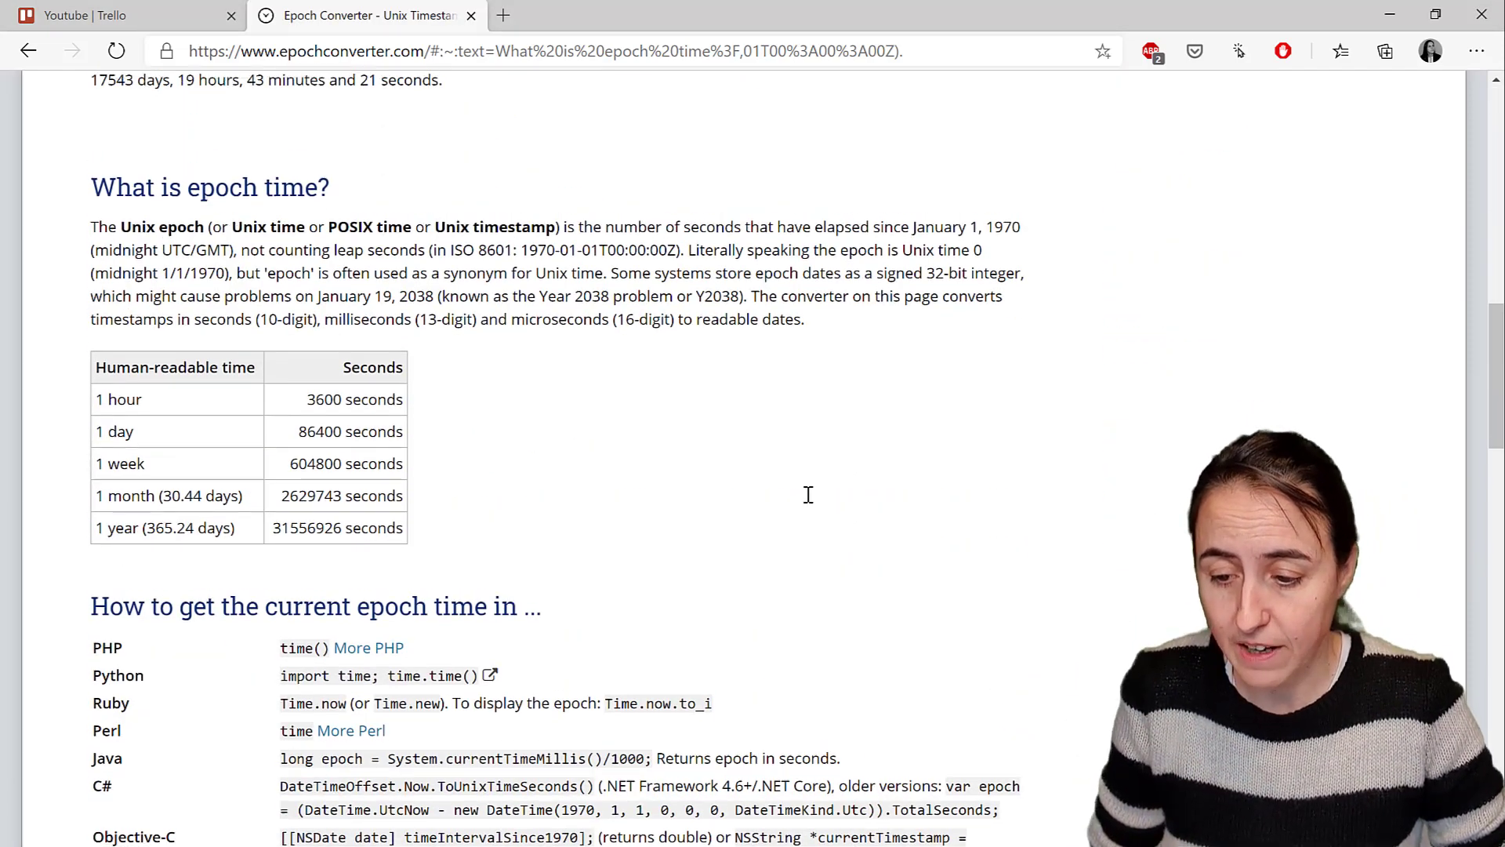
scroll(807, 494, up, 3)
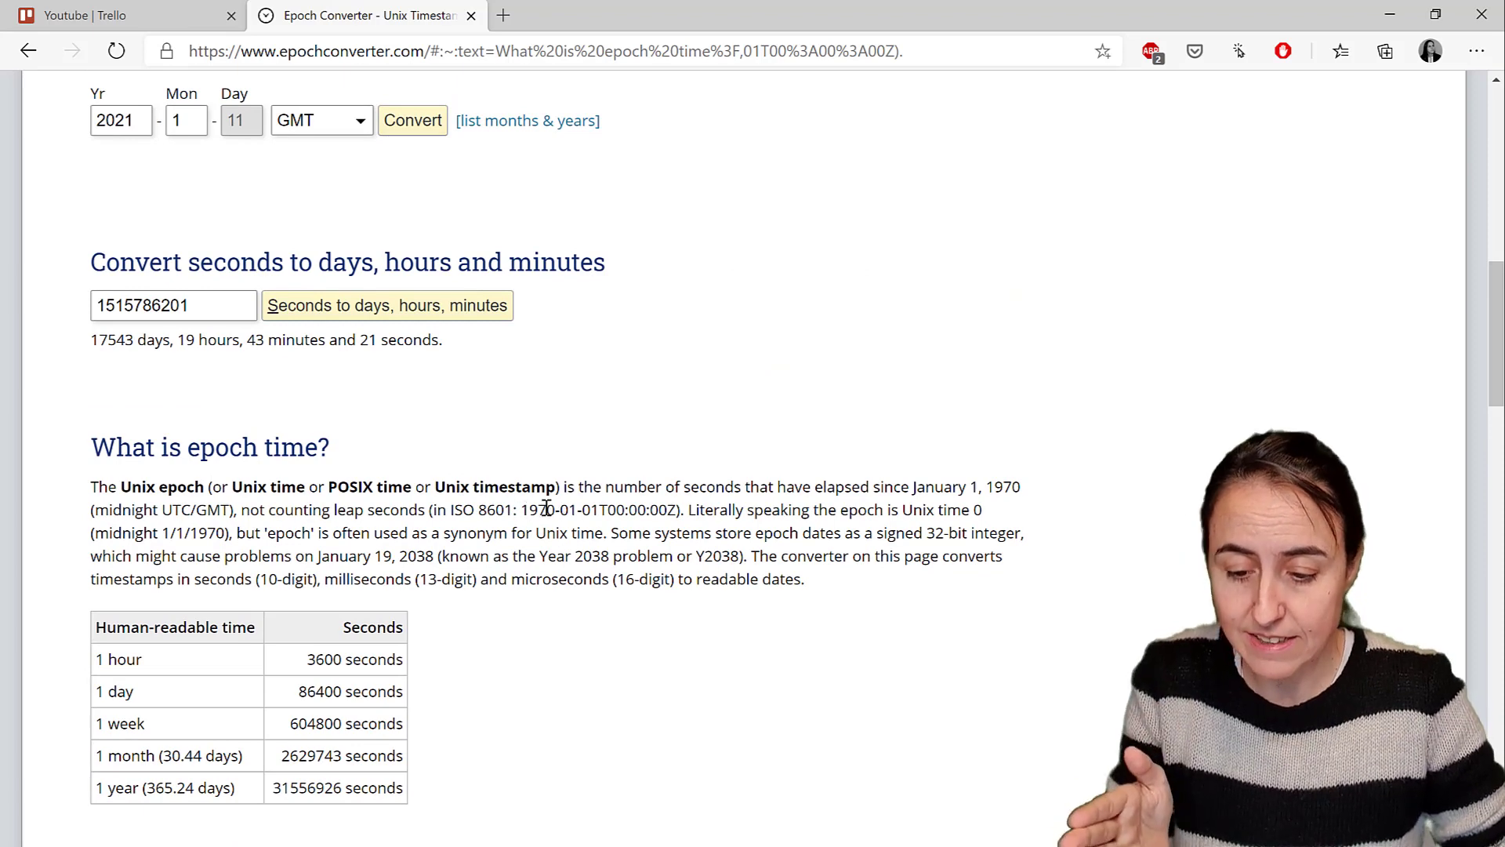
drag(522, 510, 603, 510)
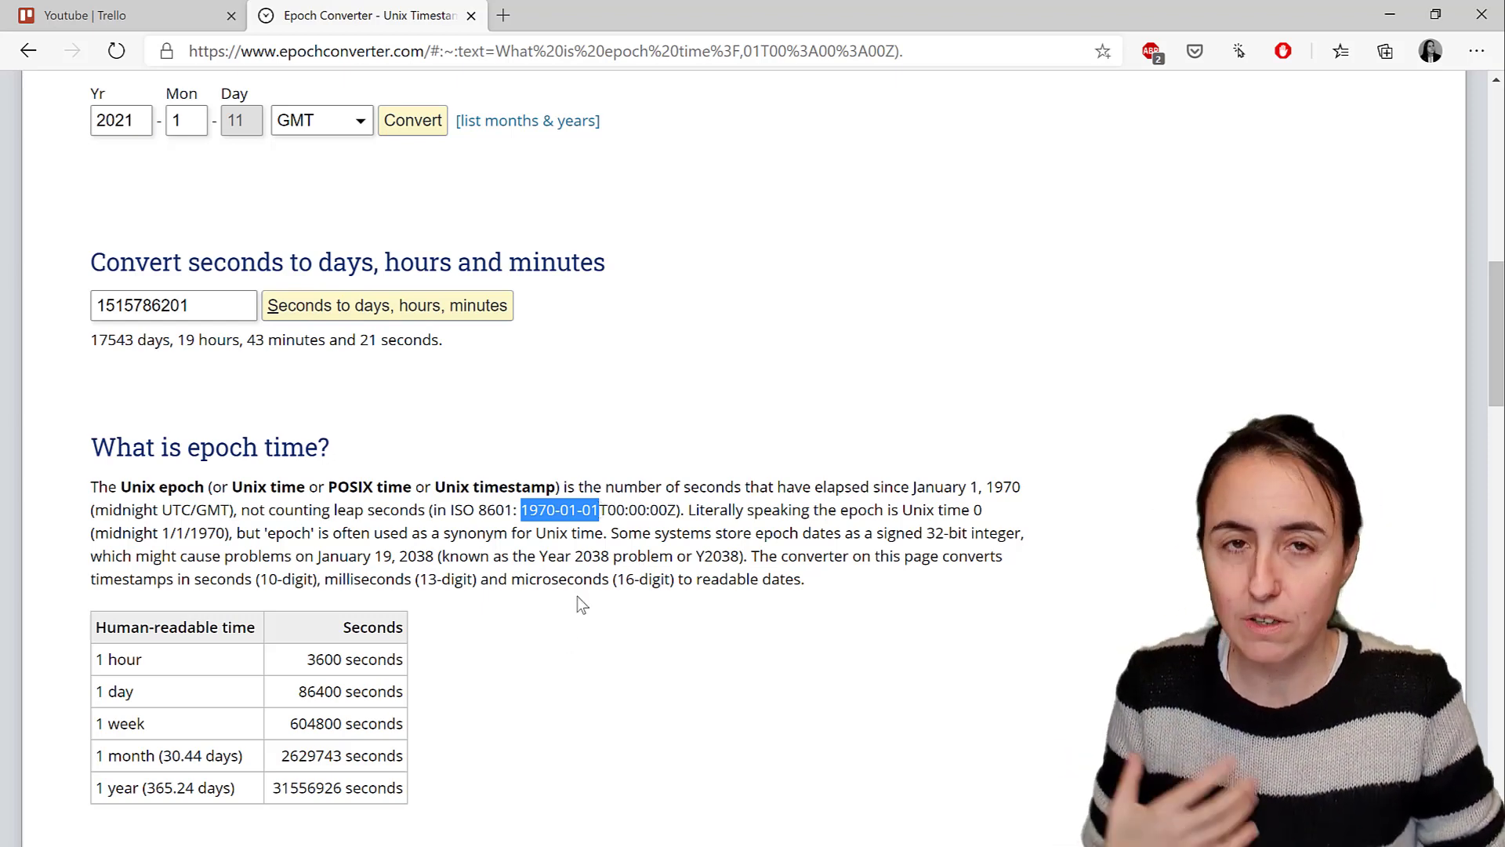
click(719, 556)
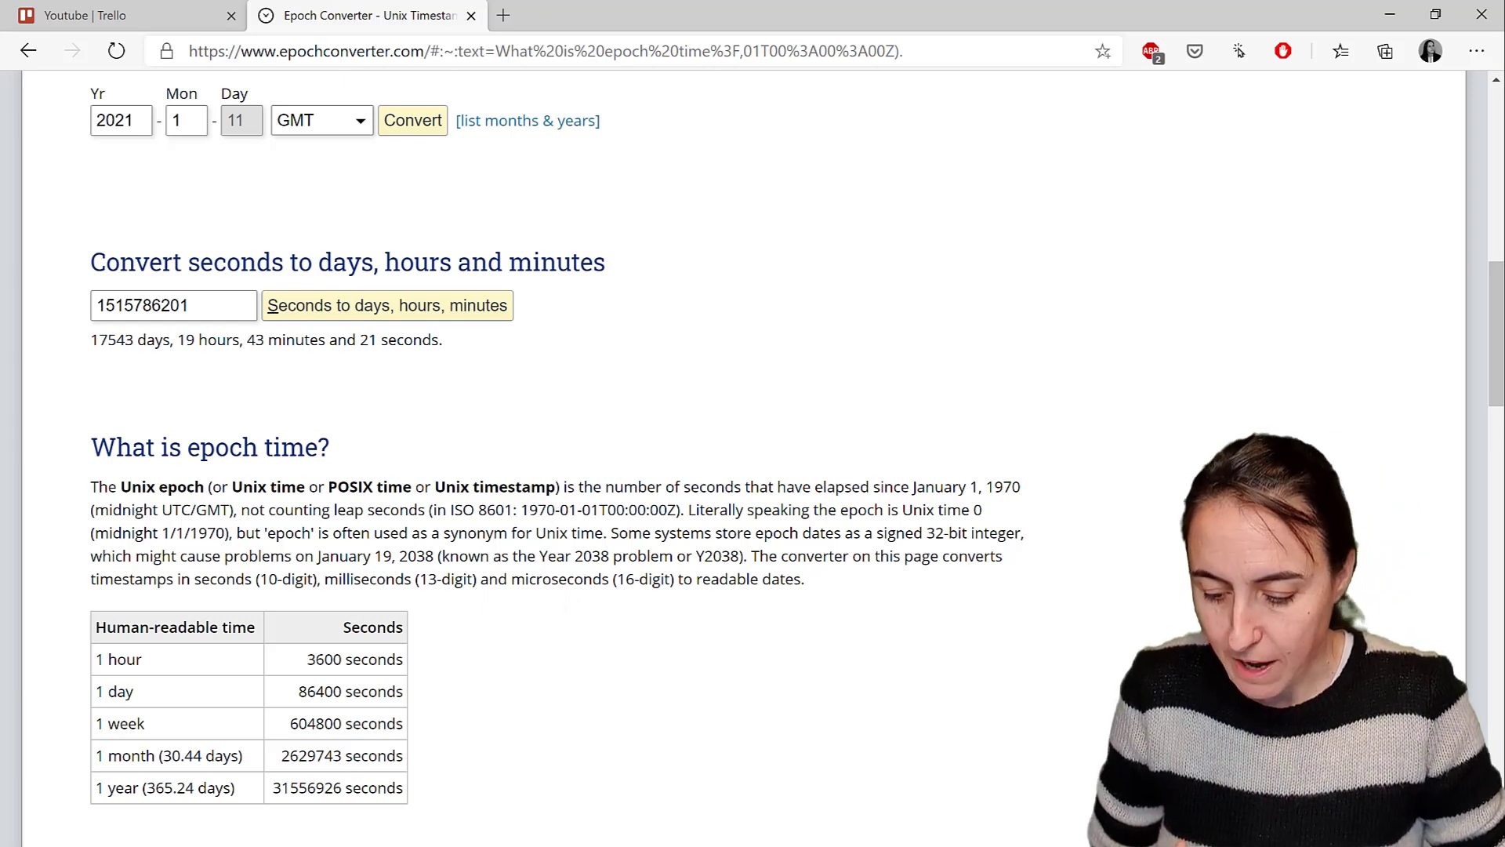
click(941, 833)
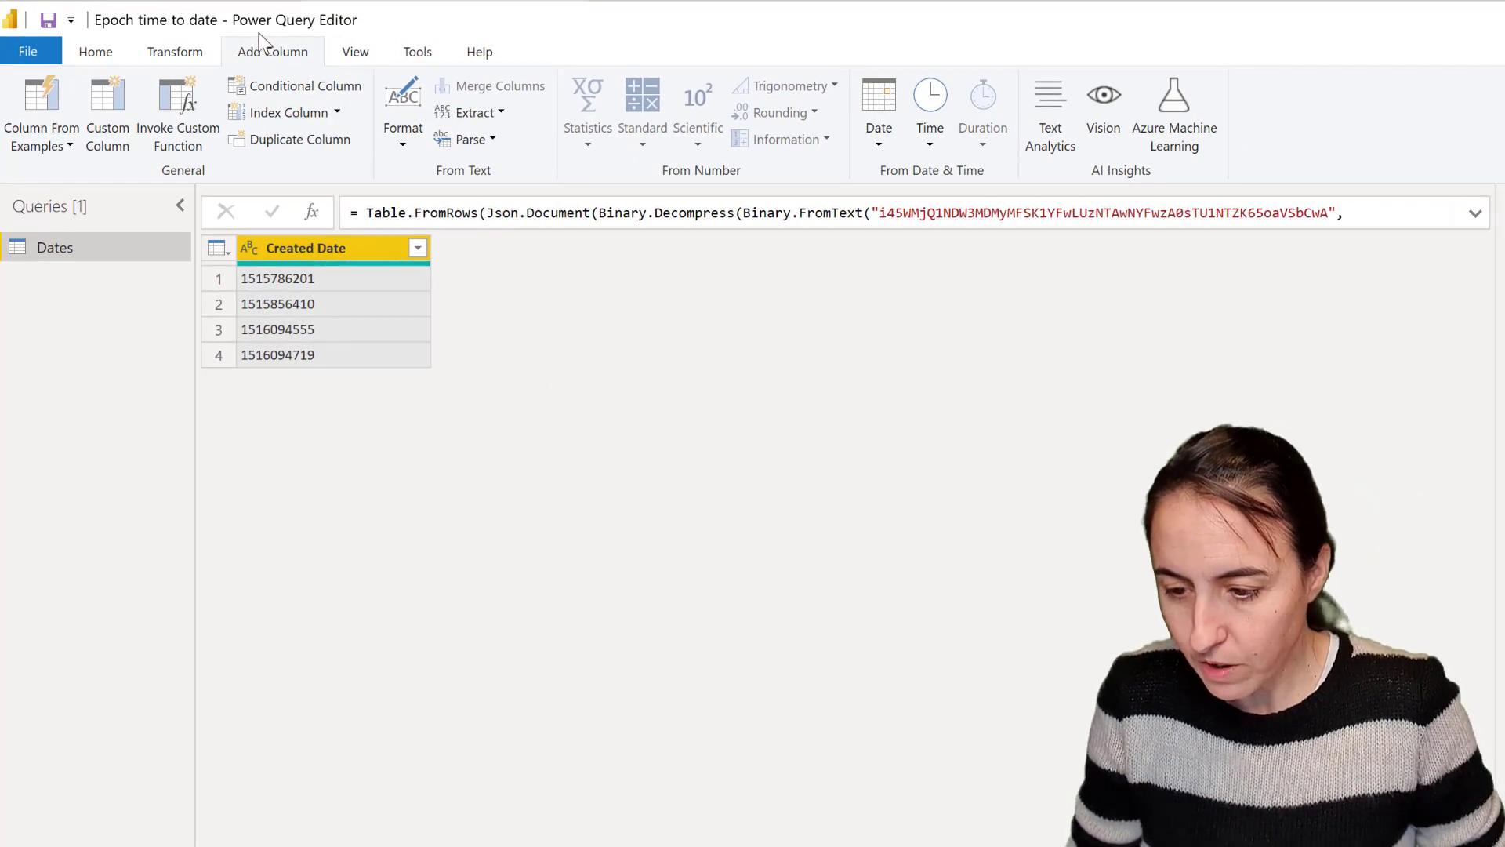
Add a Custom column with the formula #duration(0,0,0,[Created Date]).
click(106, 93)
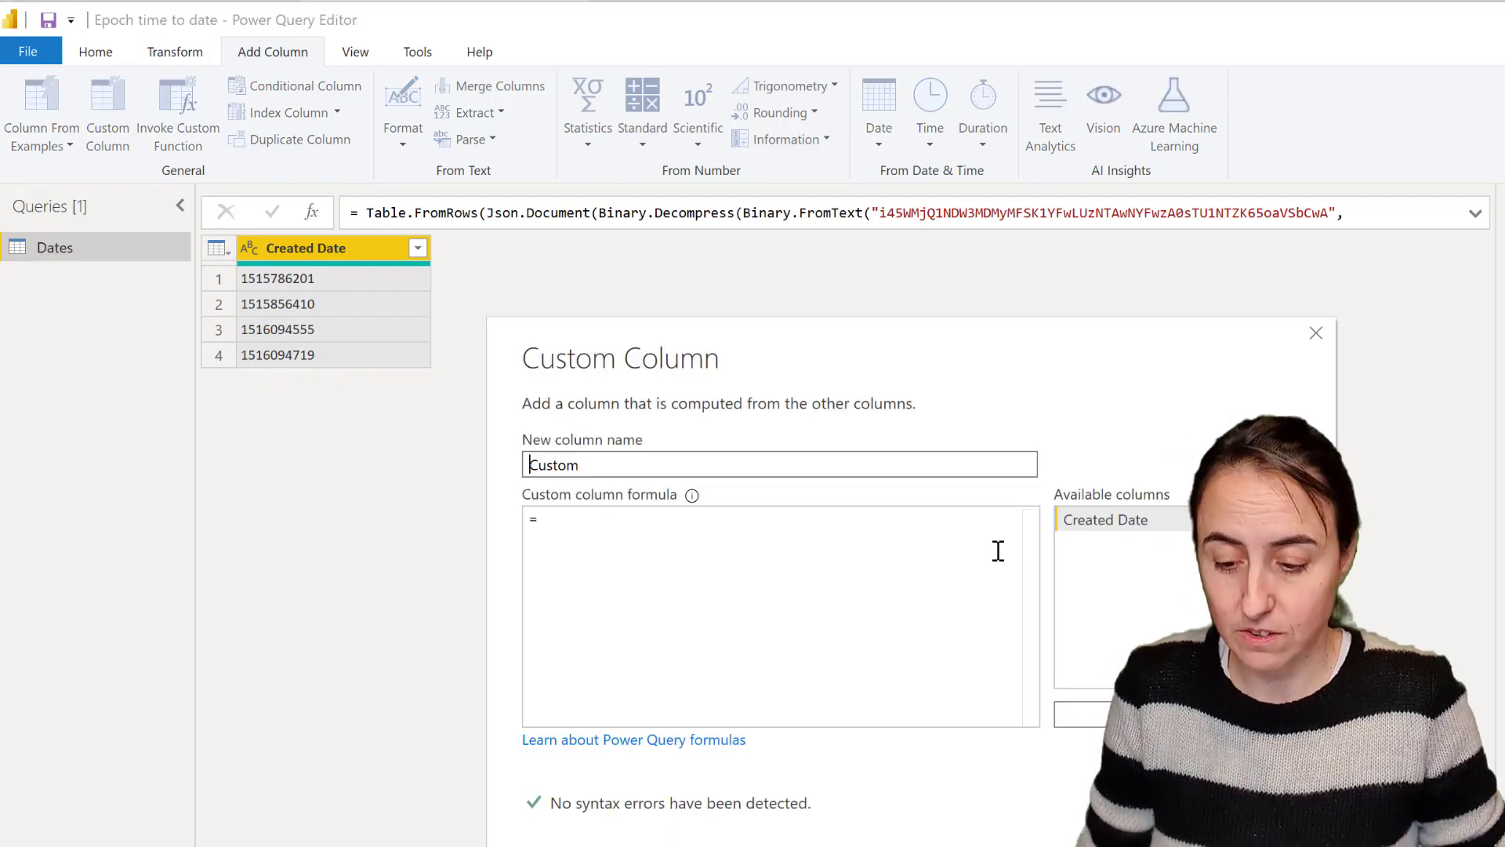
click(759, 524)
text(#d)
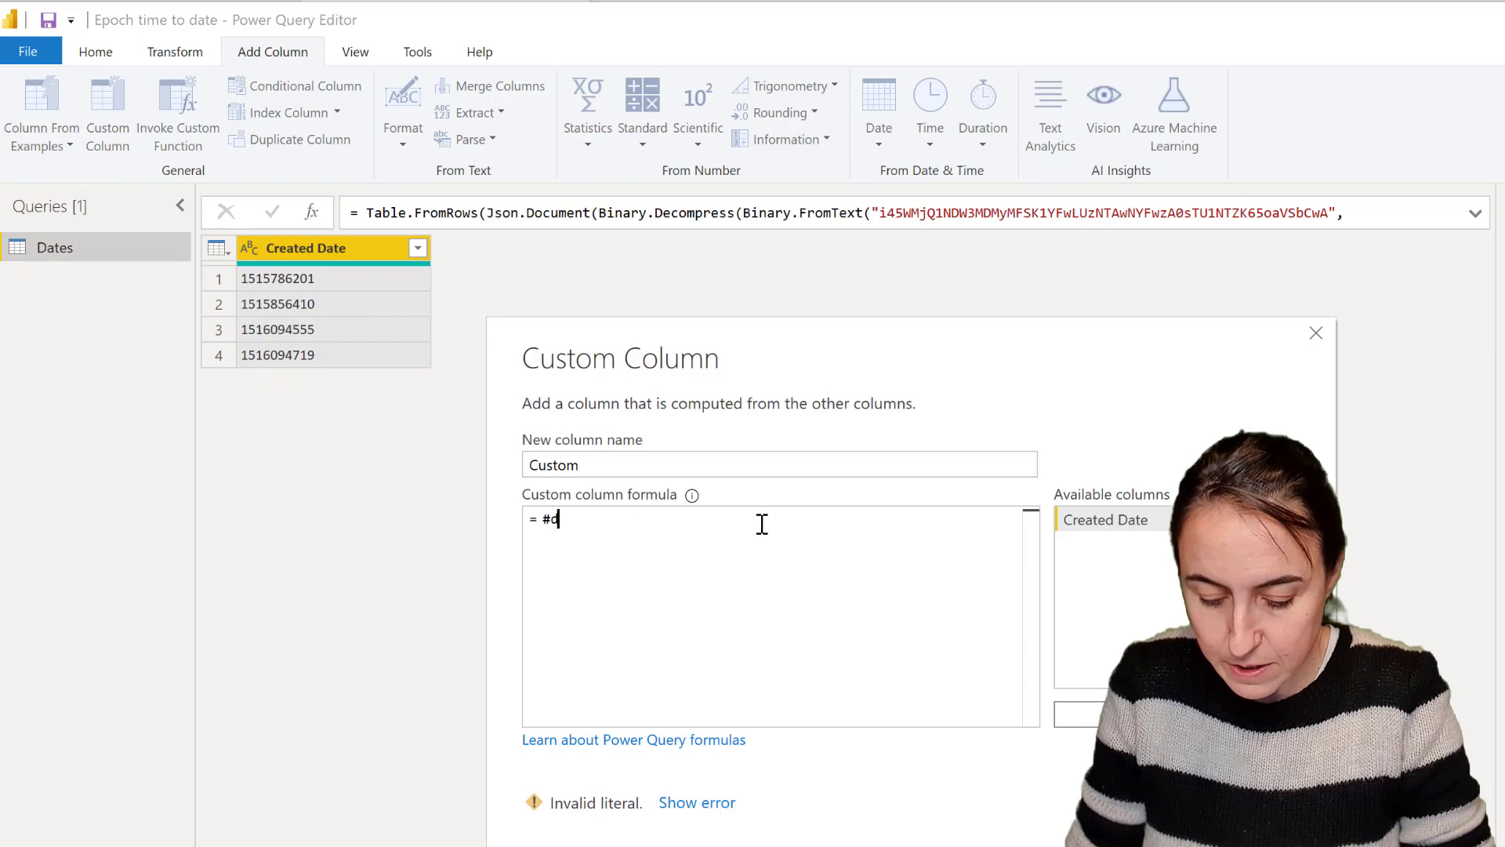
text(u)
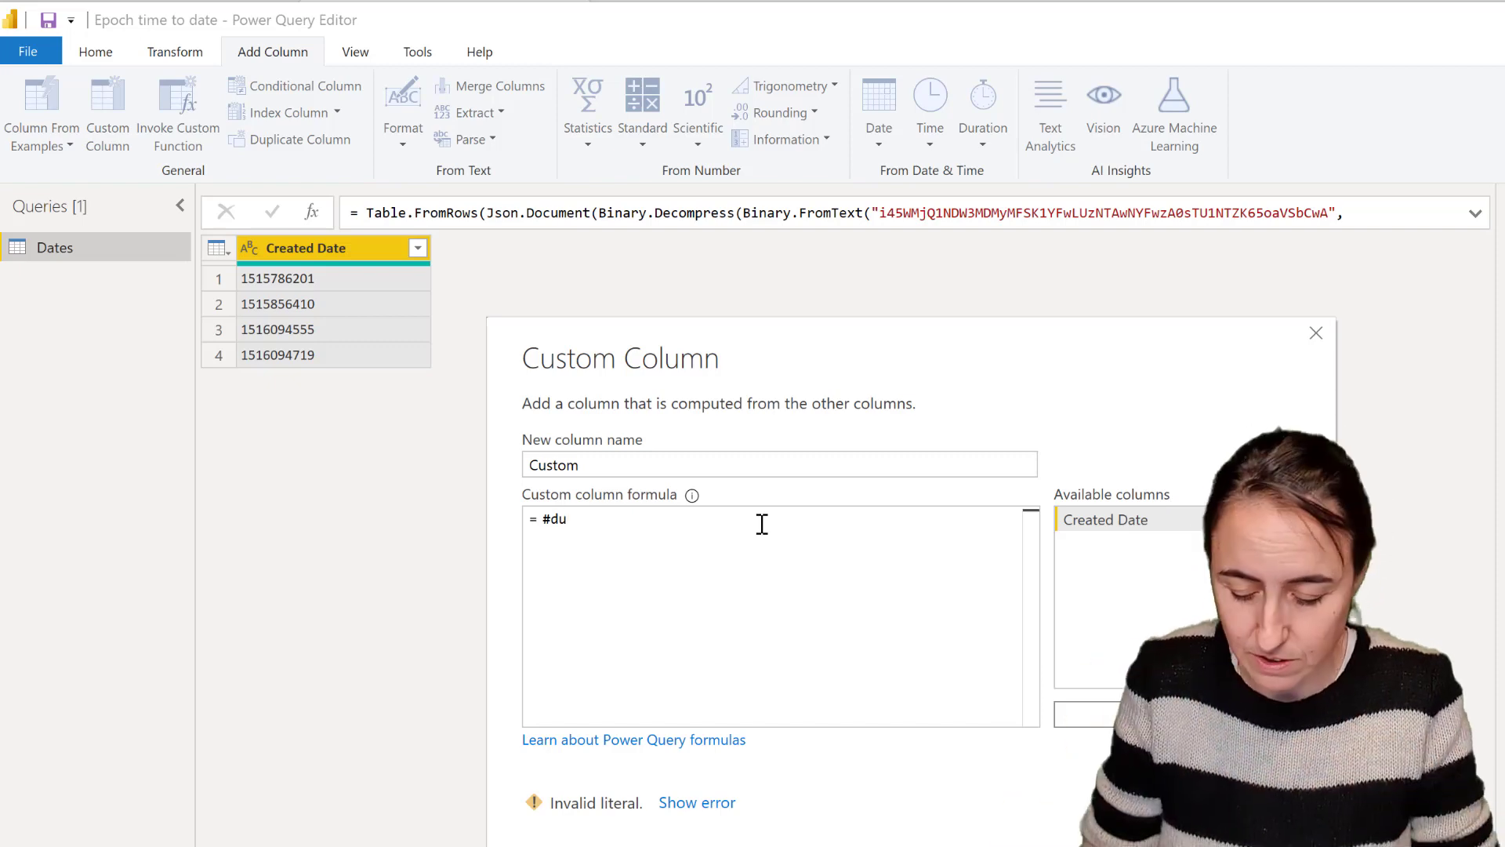
text(du)
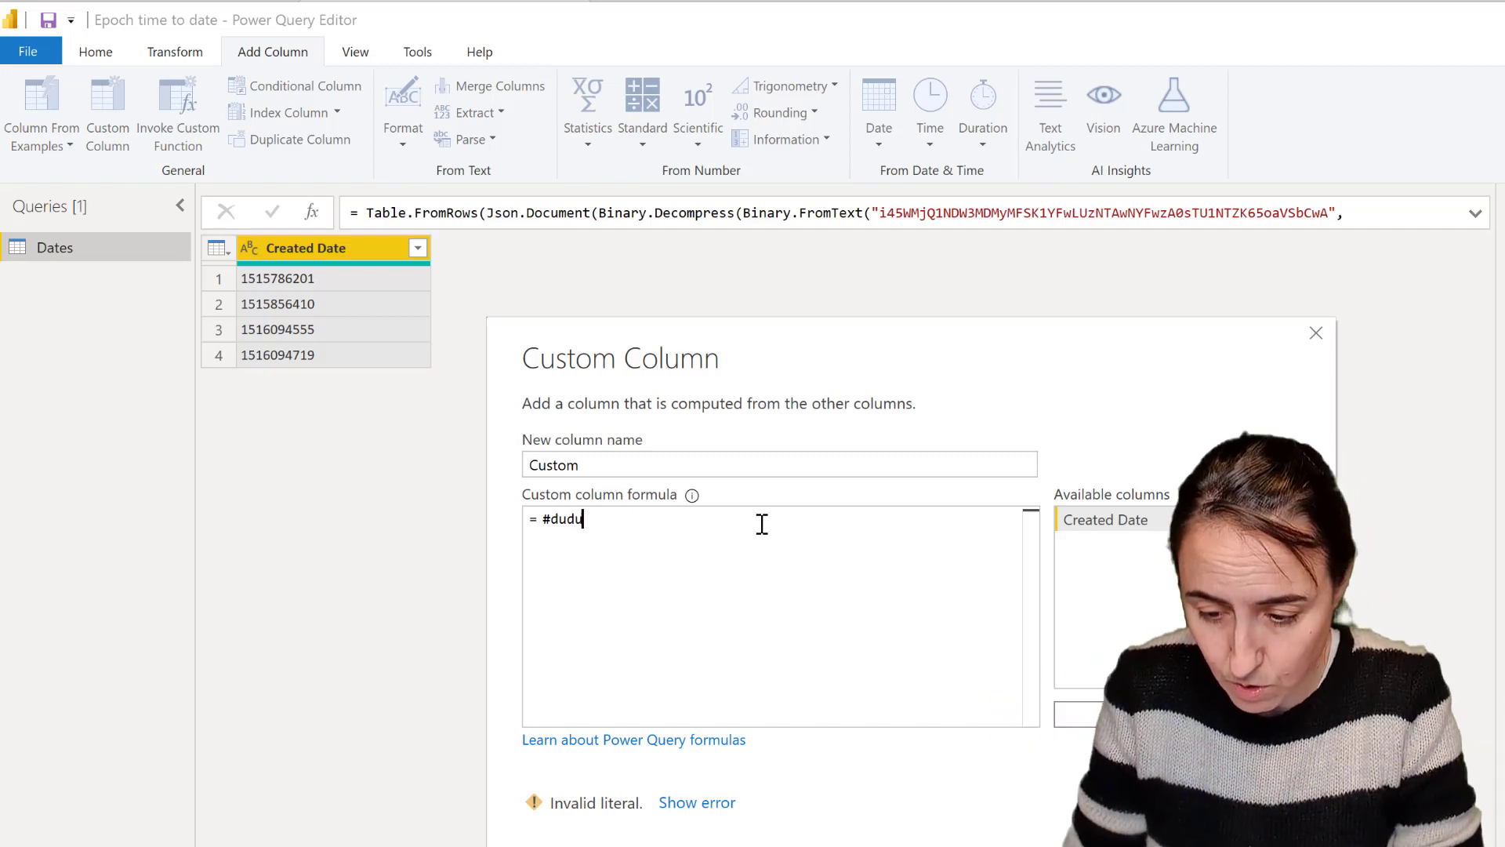
key(BackSpace)
key(BackSpace)
text(rat)
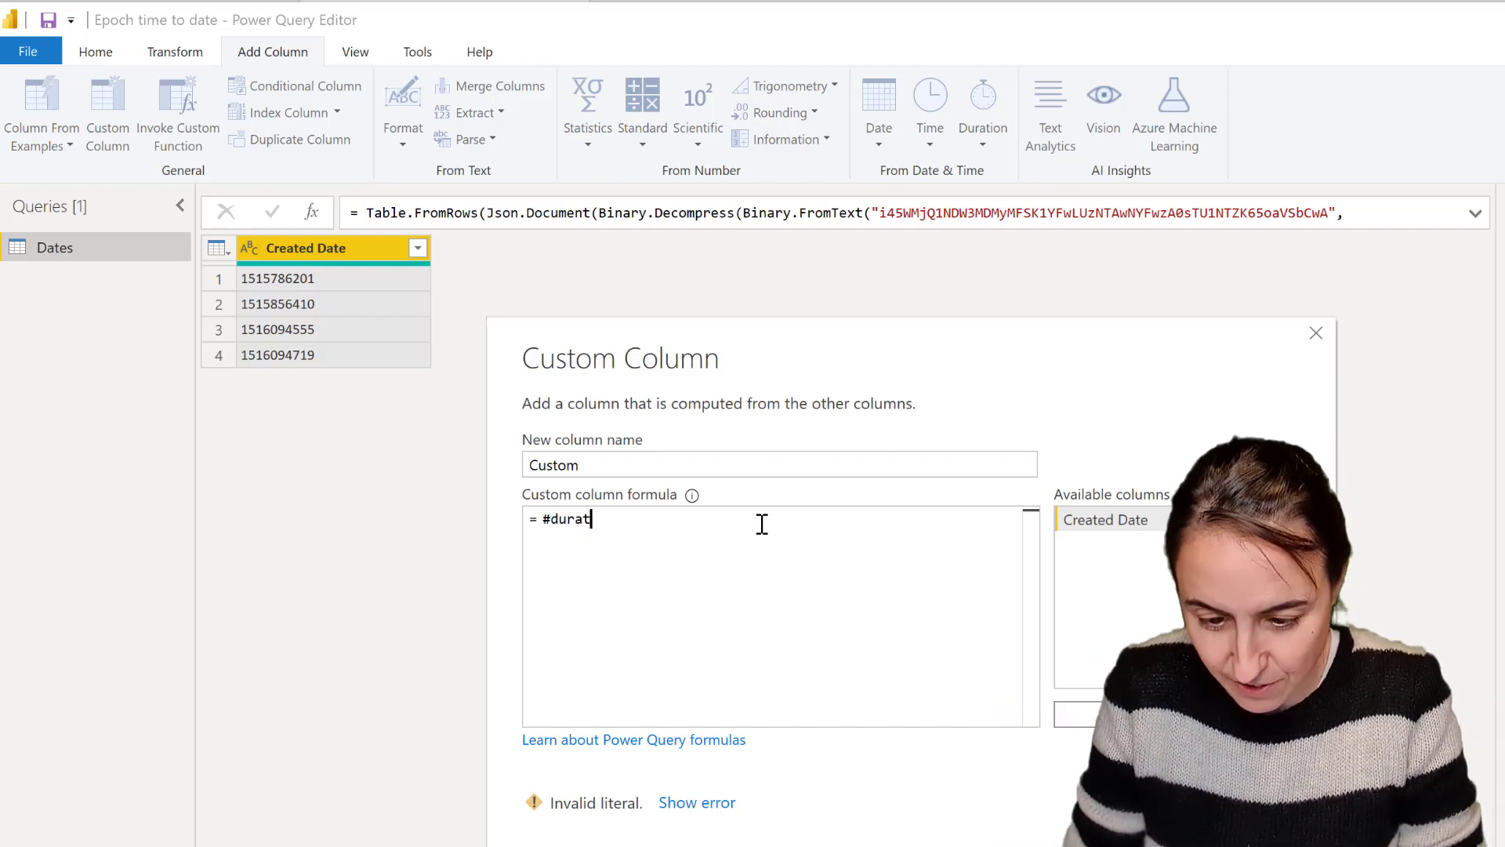
text(i)
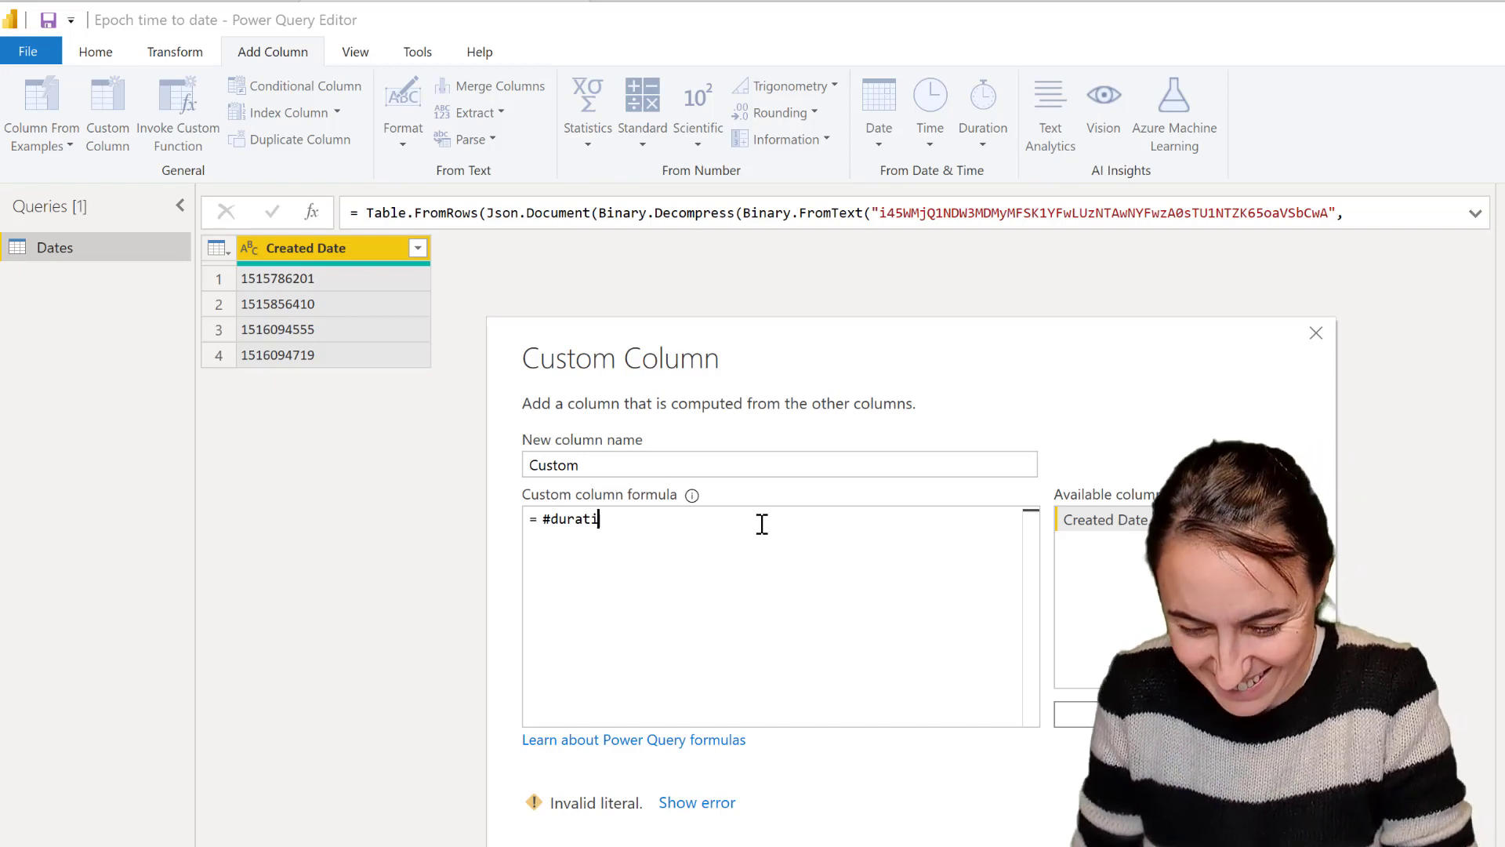
text(on()
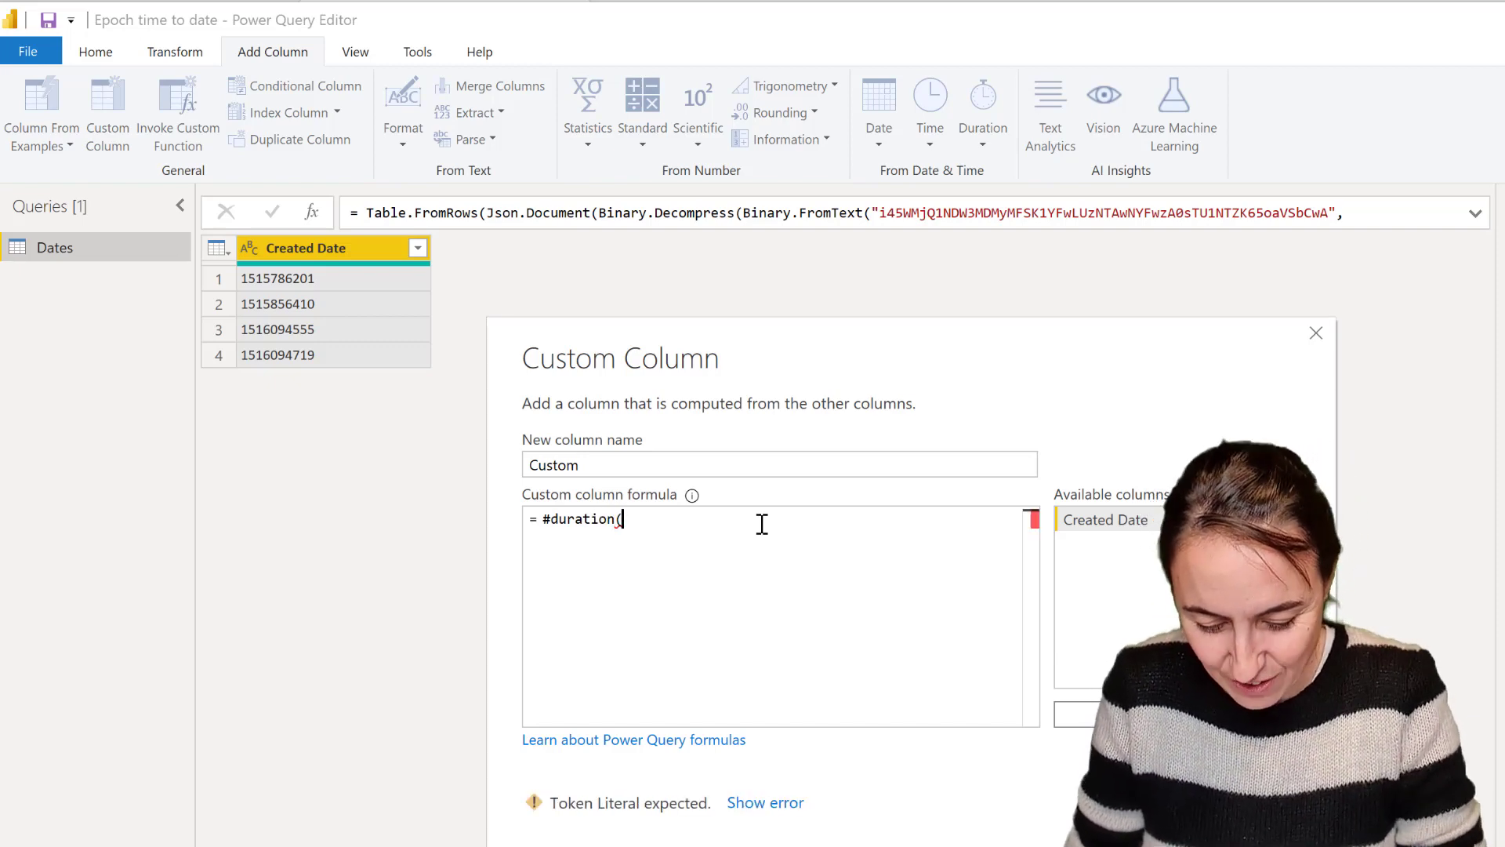
text(0,0,0)
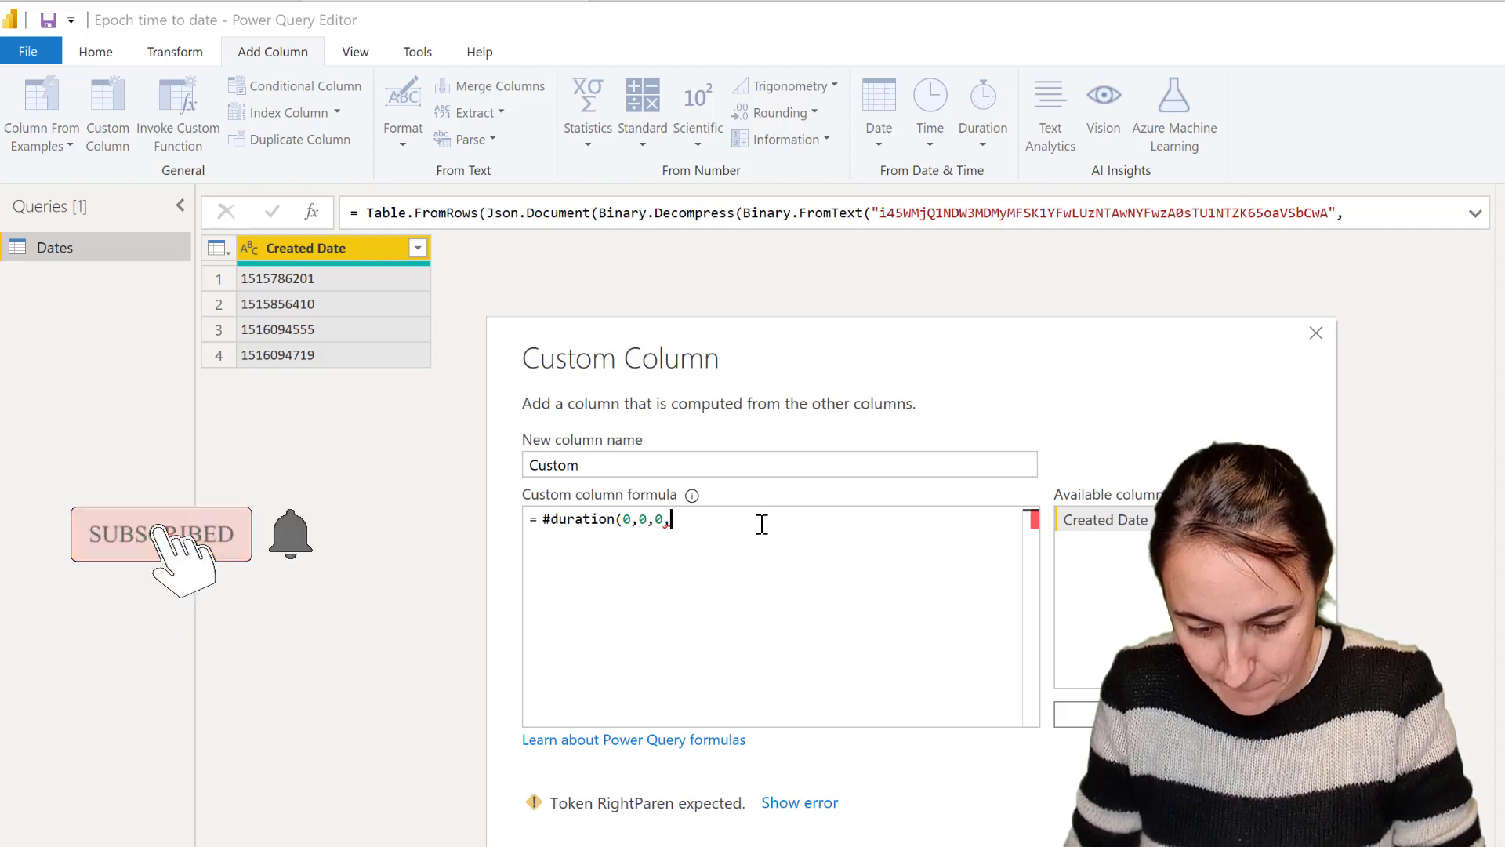
text(,)
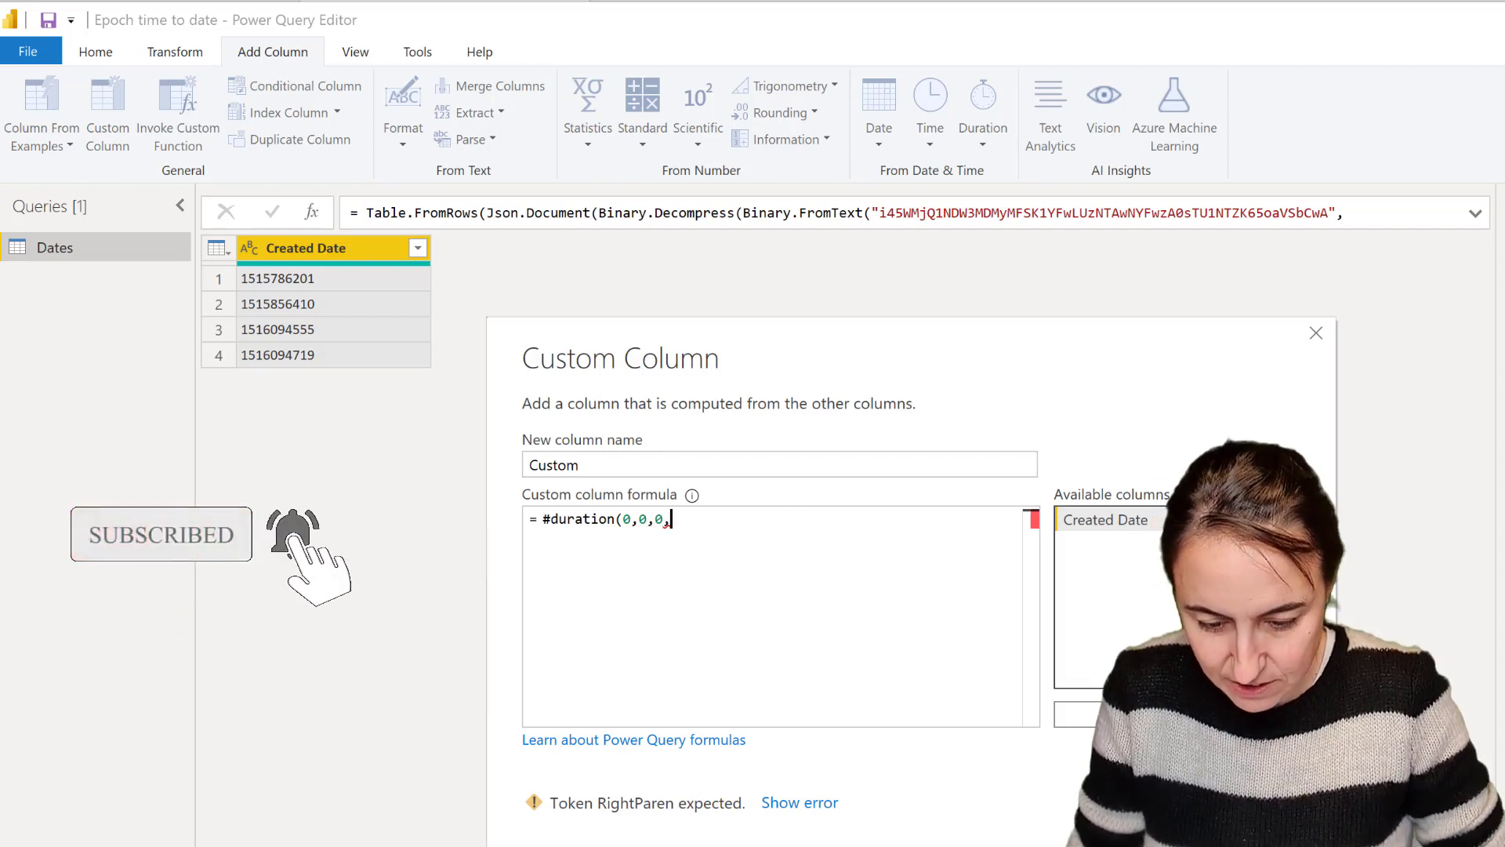
text([Created Date])
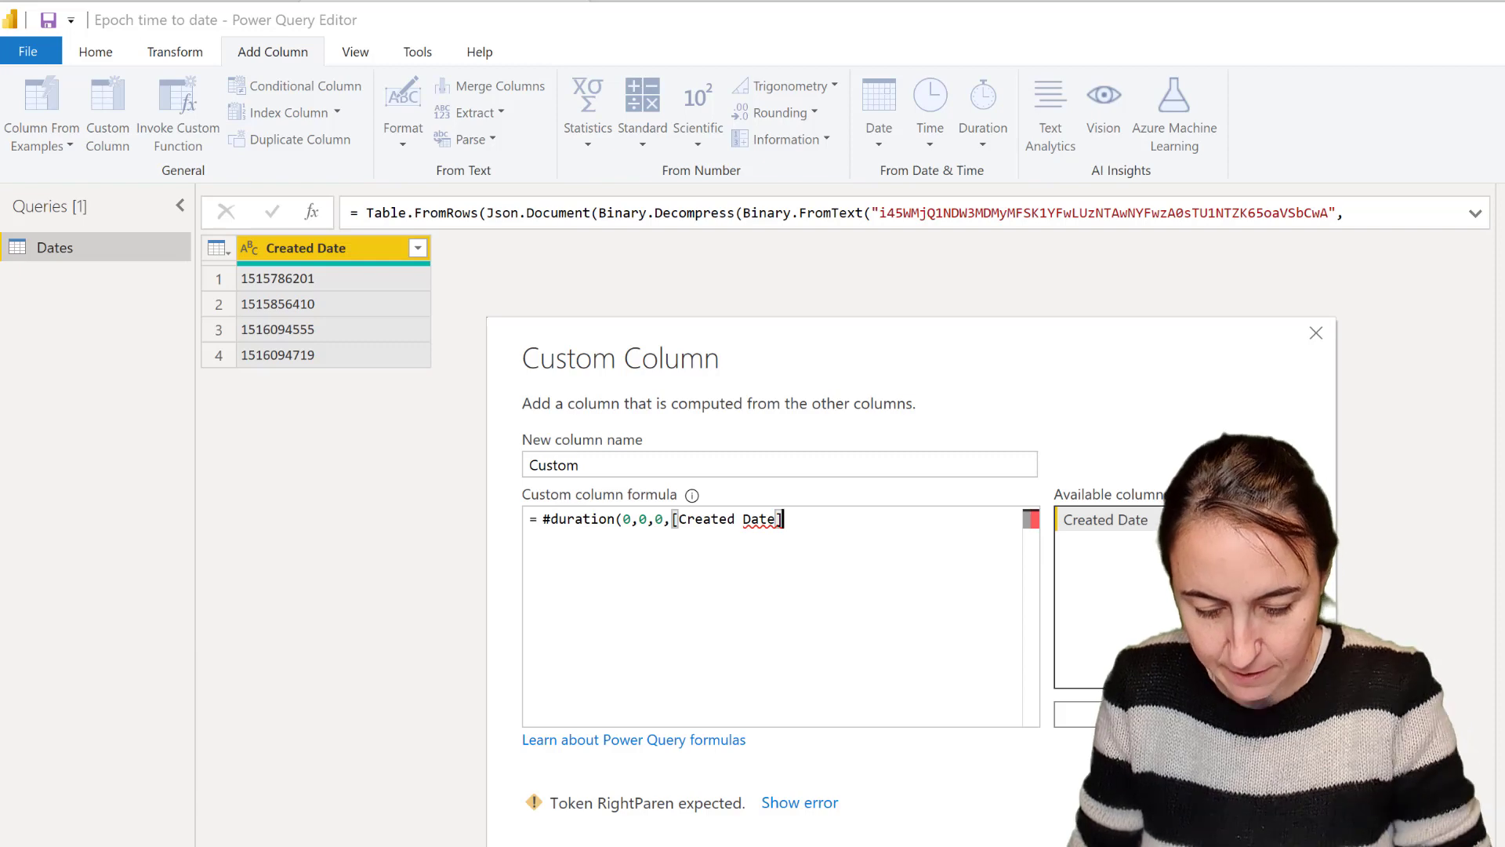
text())
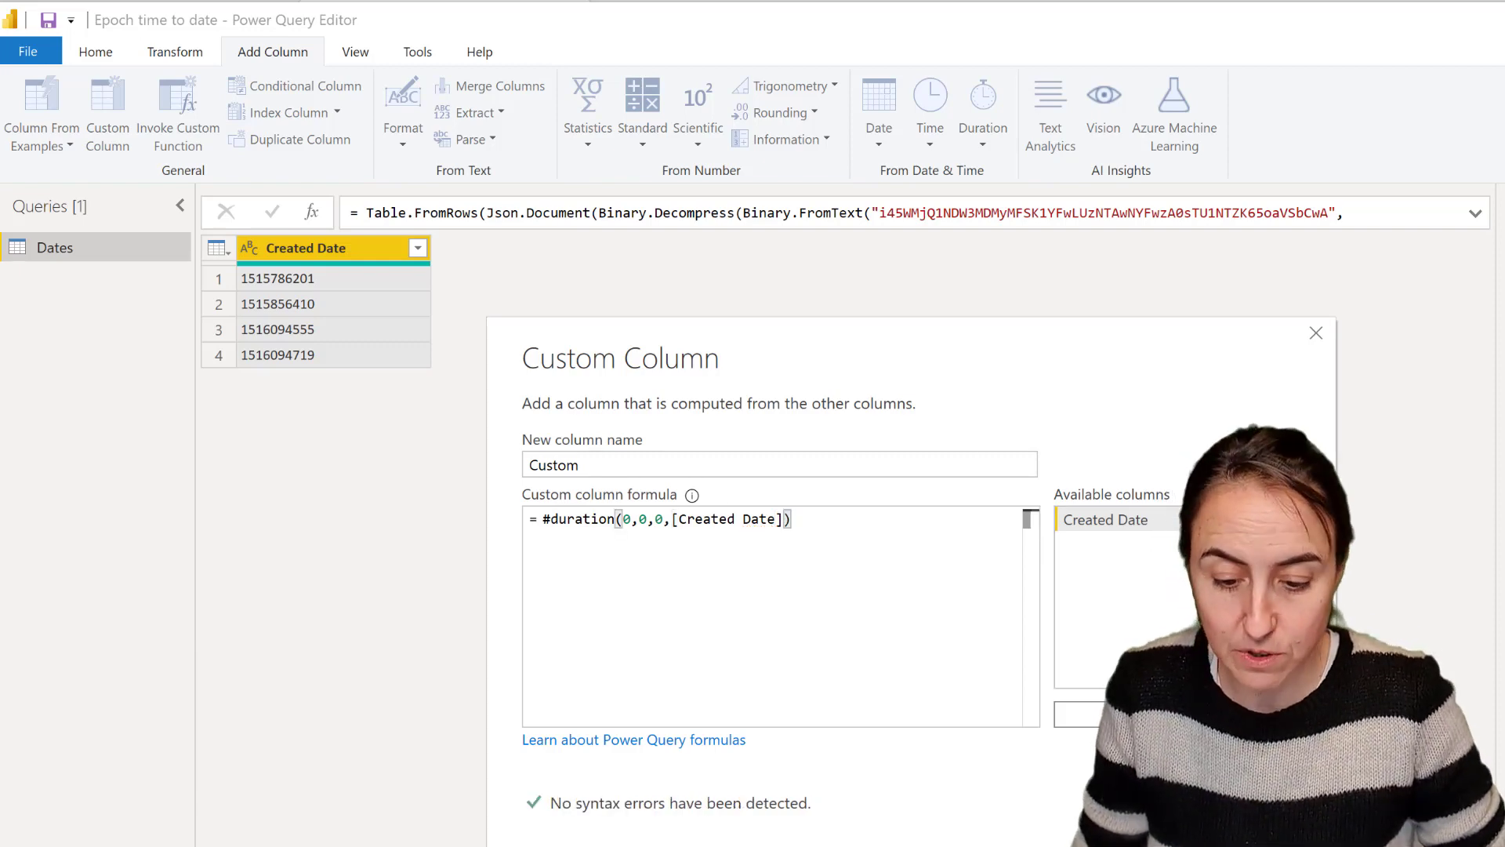
click(1200, 835)
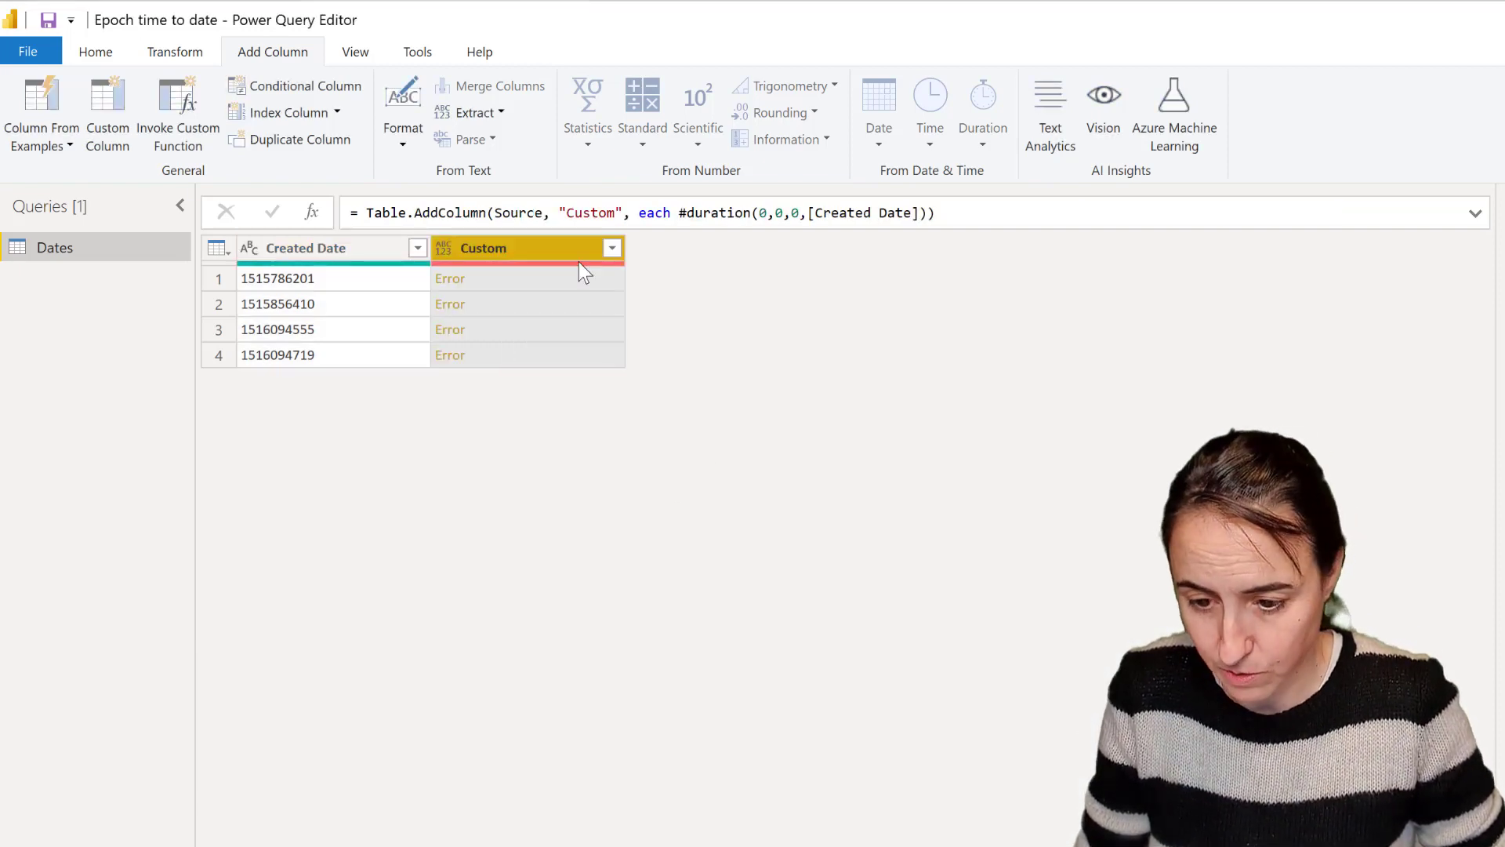
Read the cannot-convert-to-Number error, then wrap [Created Date] in Number.From() in the formula.
click(544, 285)
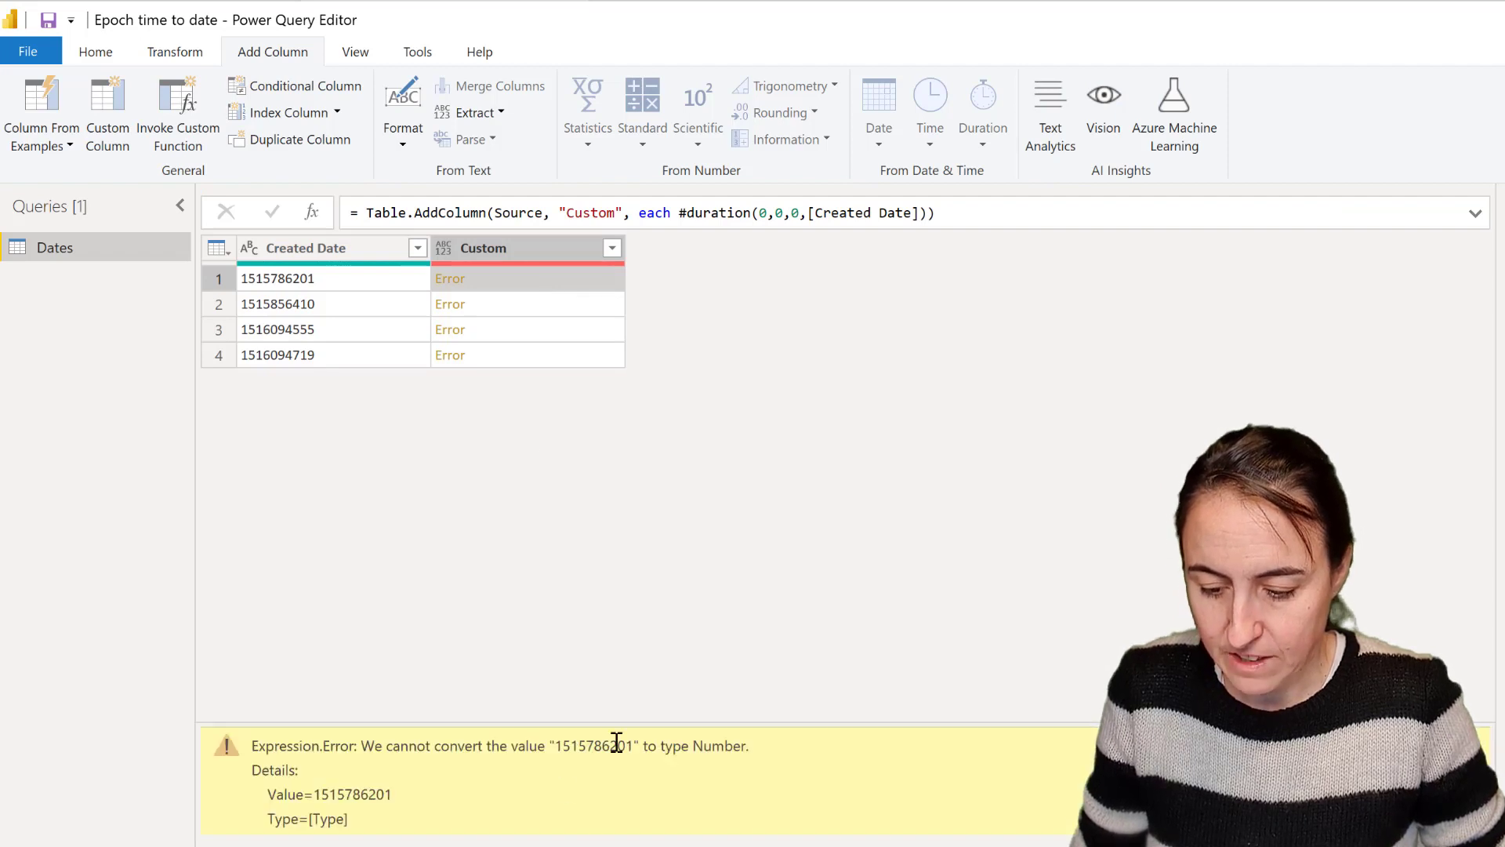
drag(555, 749, 745, 751)
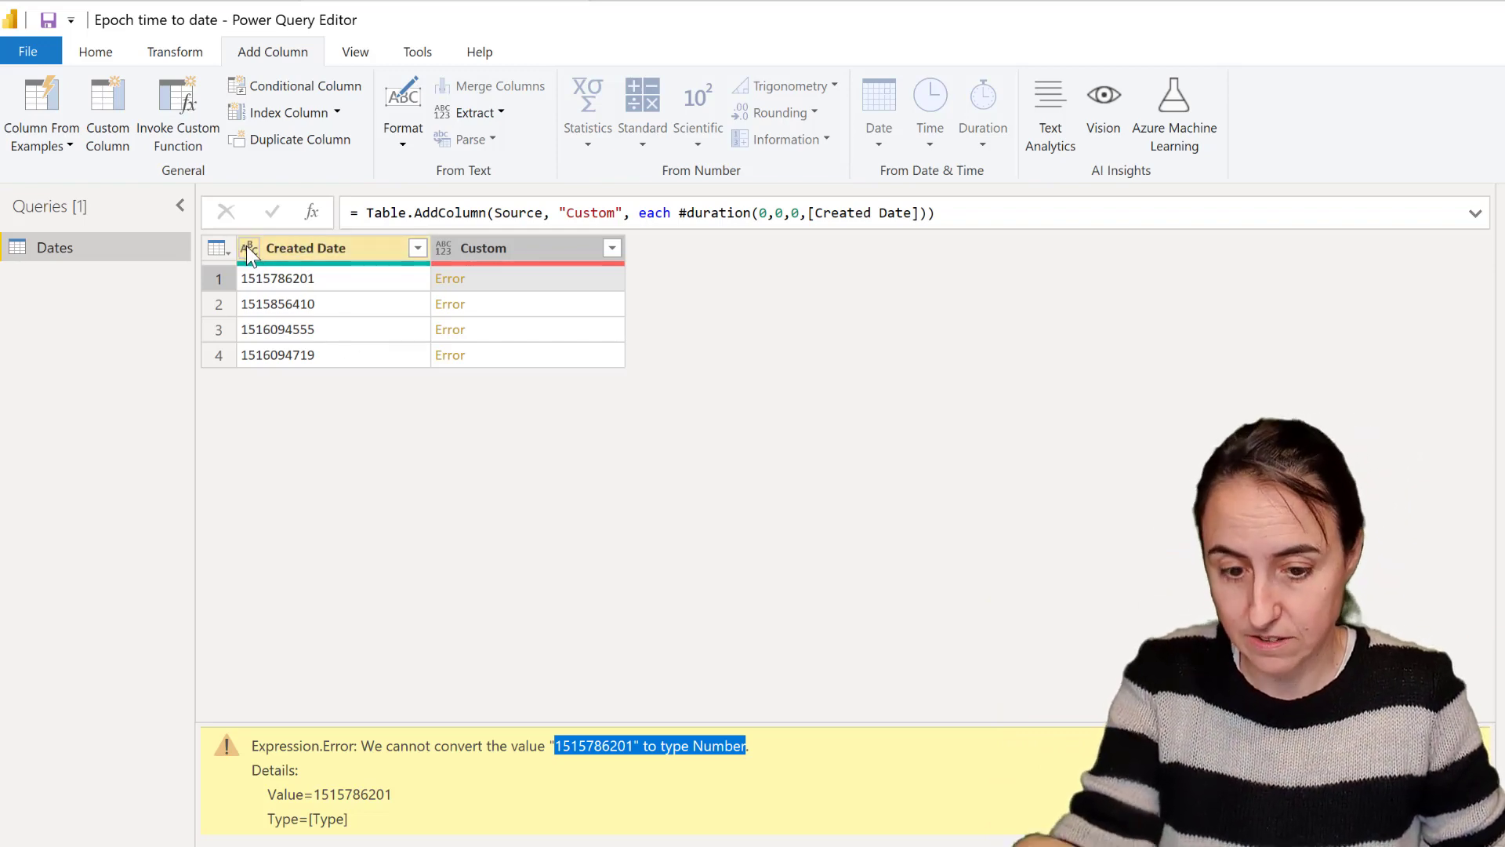
click(809, 213)
text(Number.Fr)
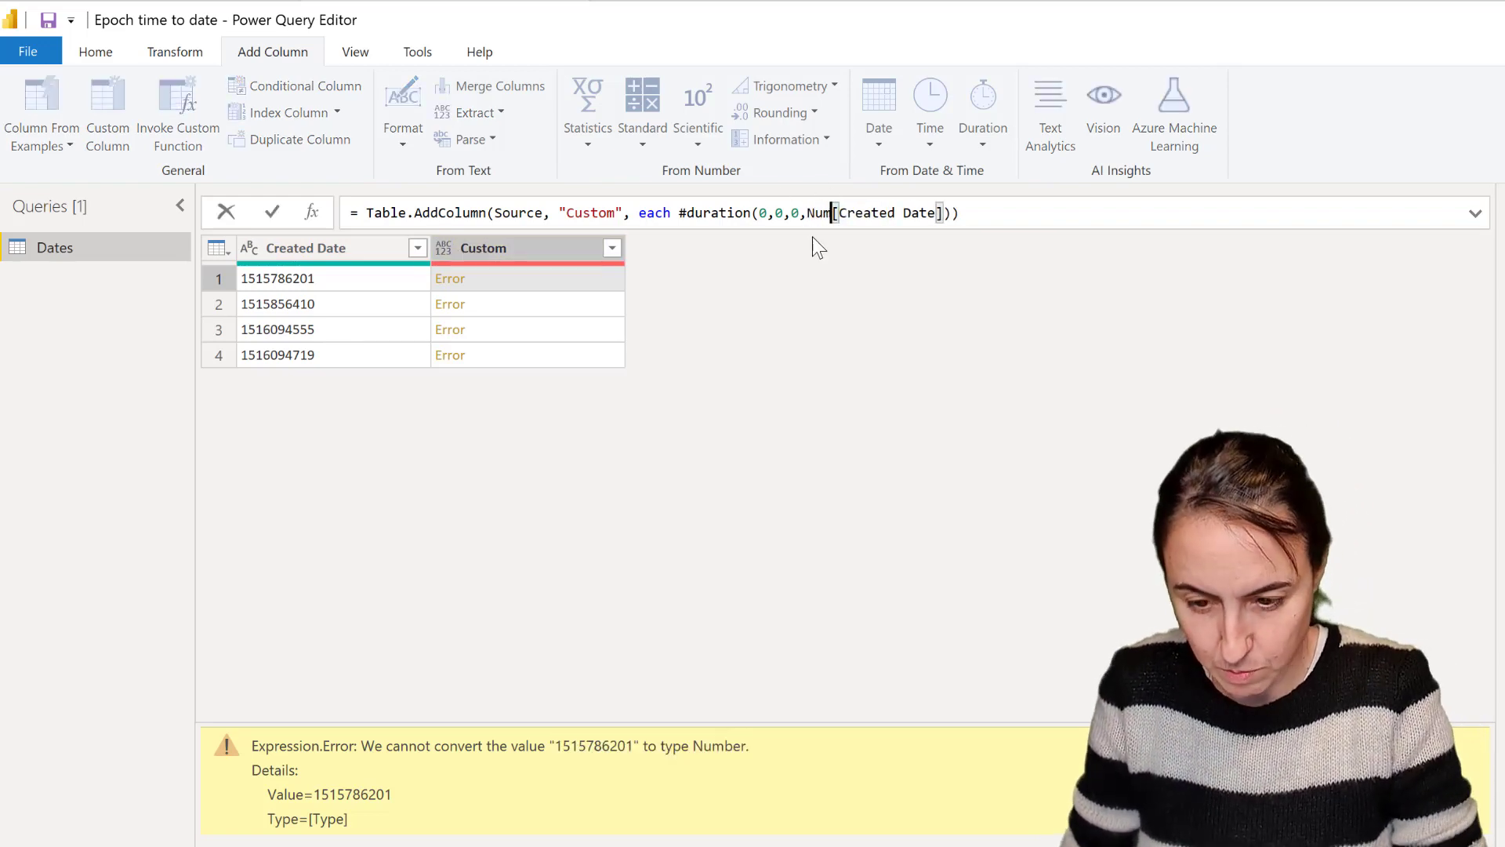
key(Tab)
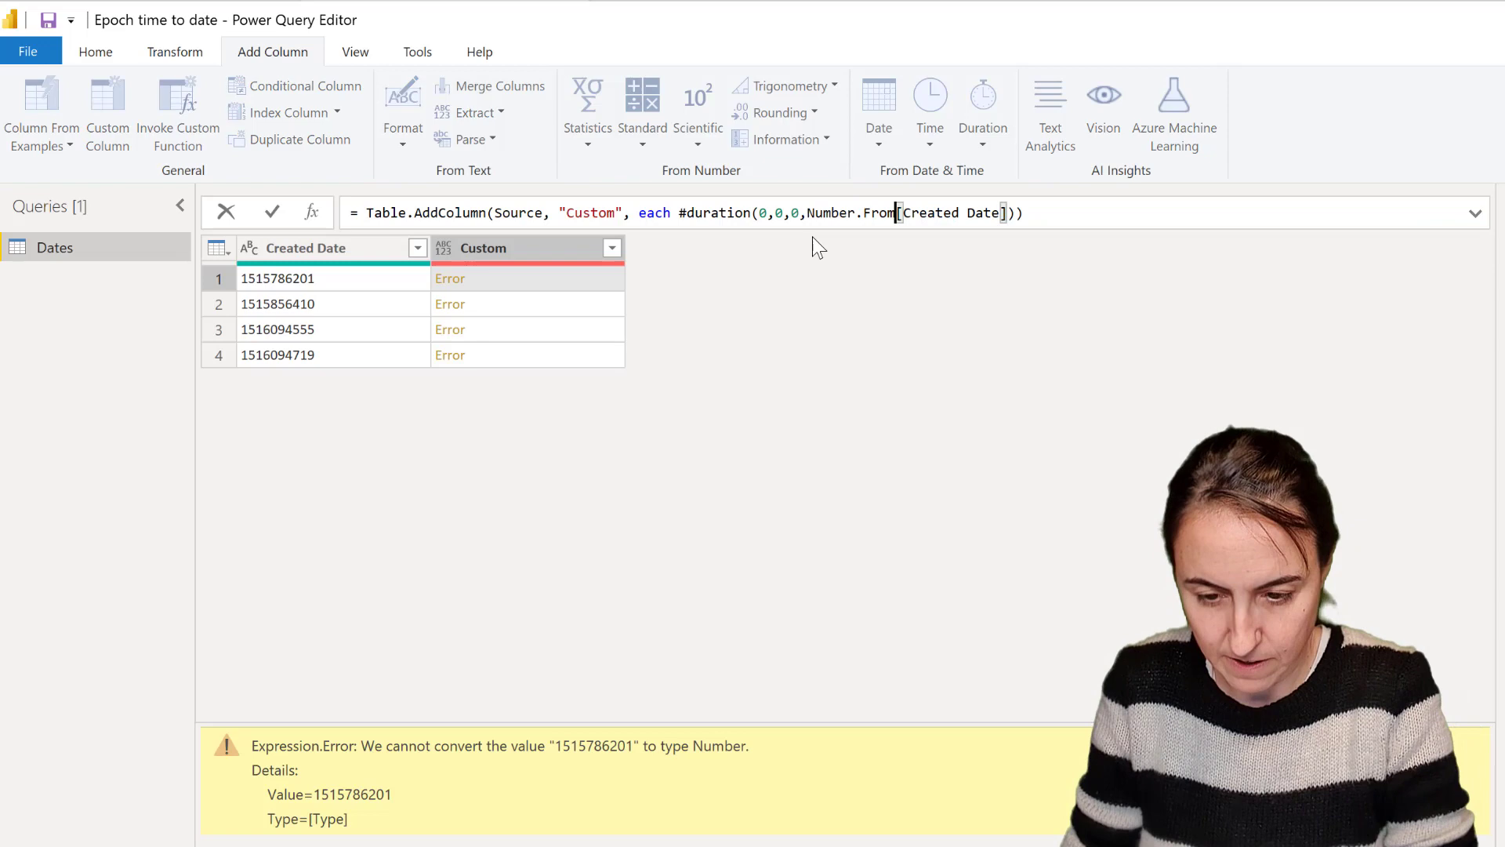
text(()
click(1072, 205)
text())
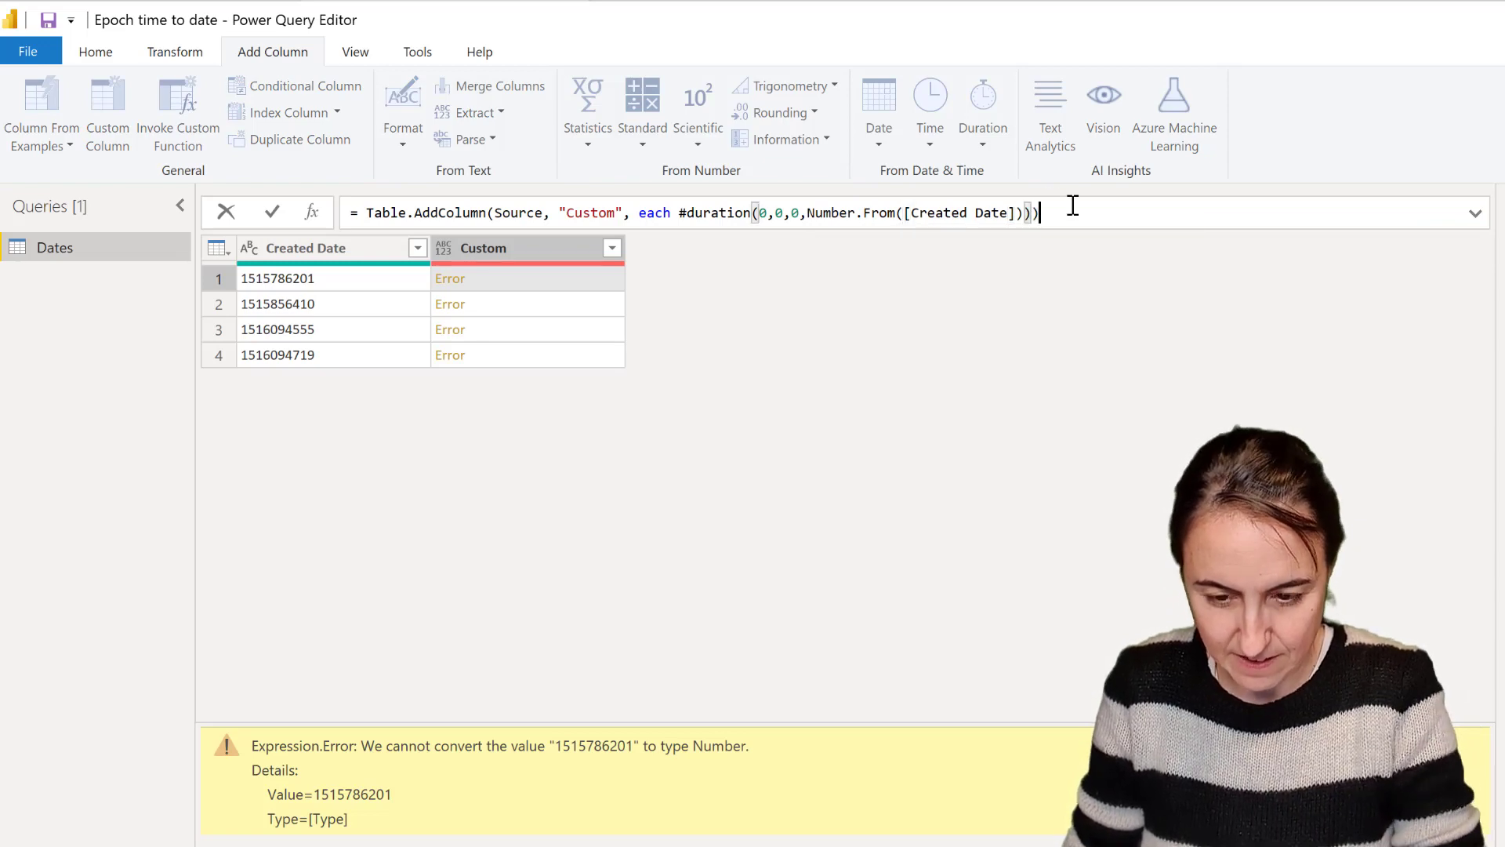
key(Return)
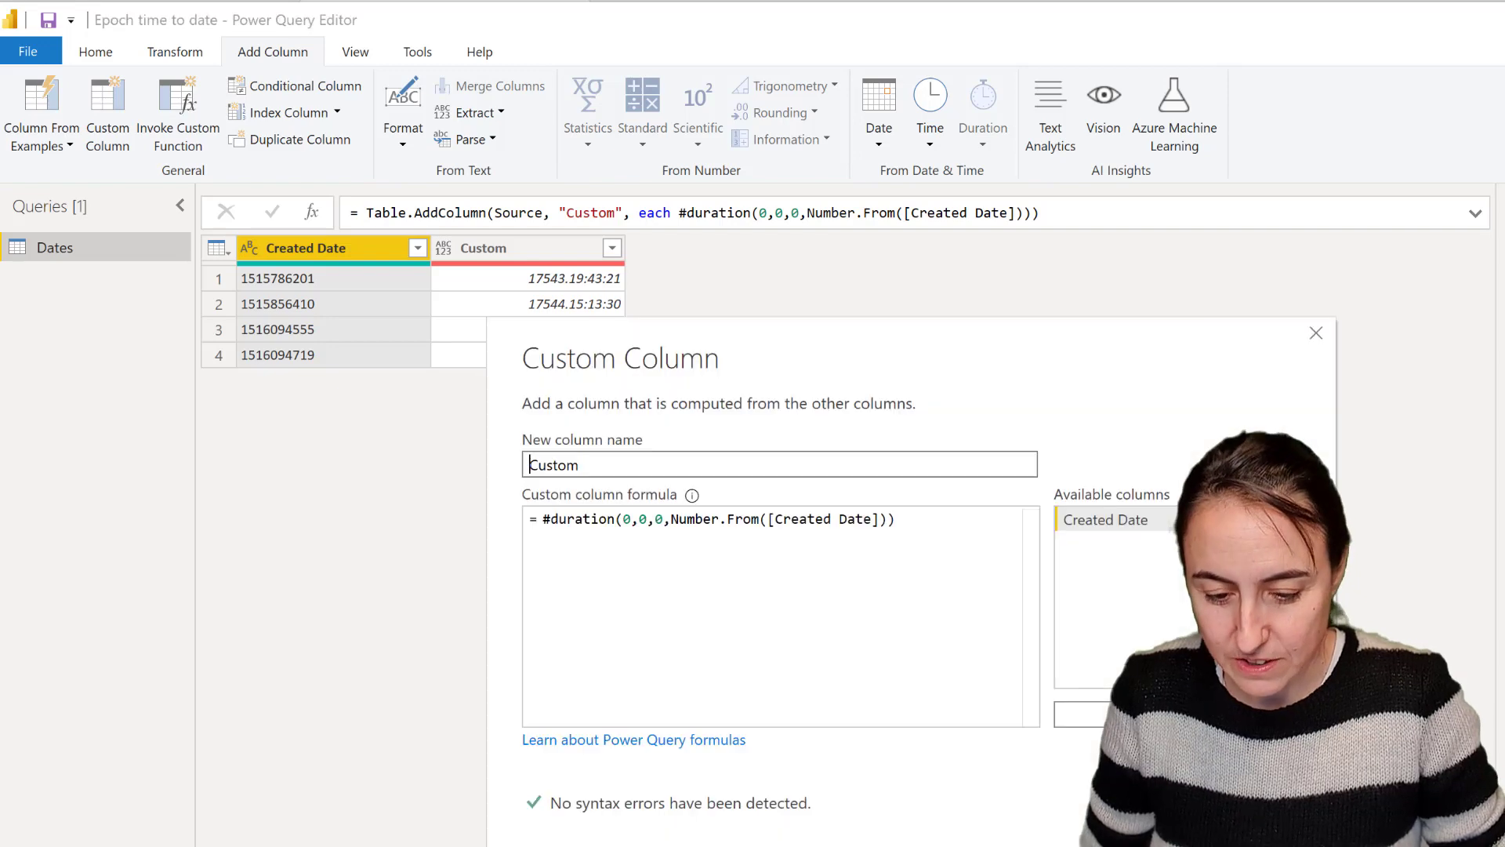
Prefix the Custom formula with #datetime(1970,1,1,0,0,0) + to get dates like 2018-01-12 7:43:21 PM.
click(543, 523)
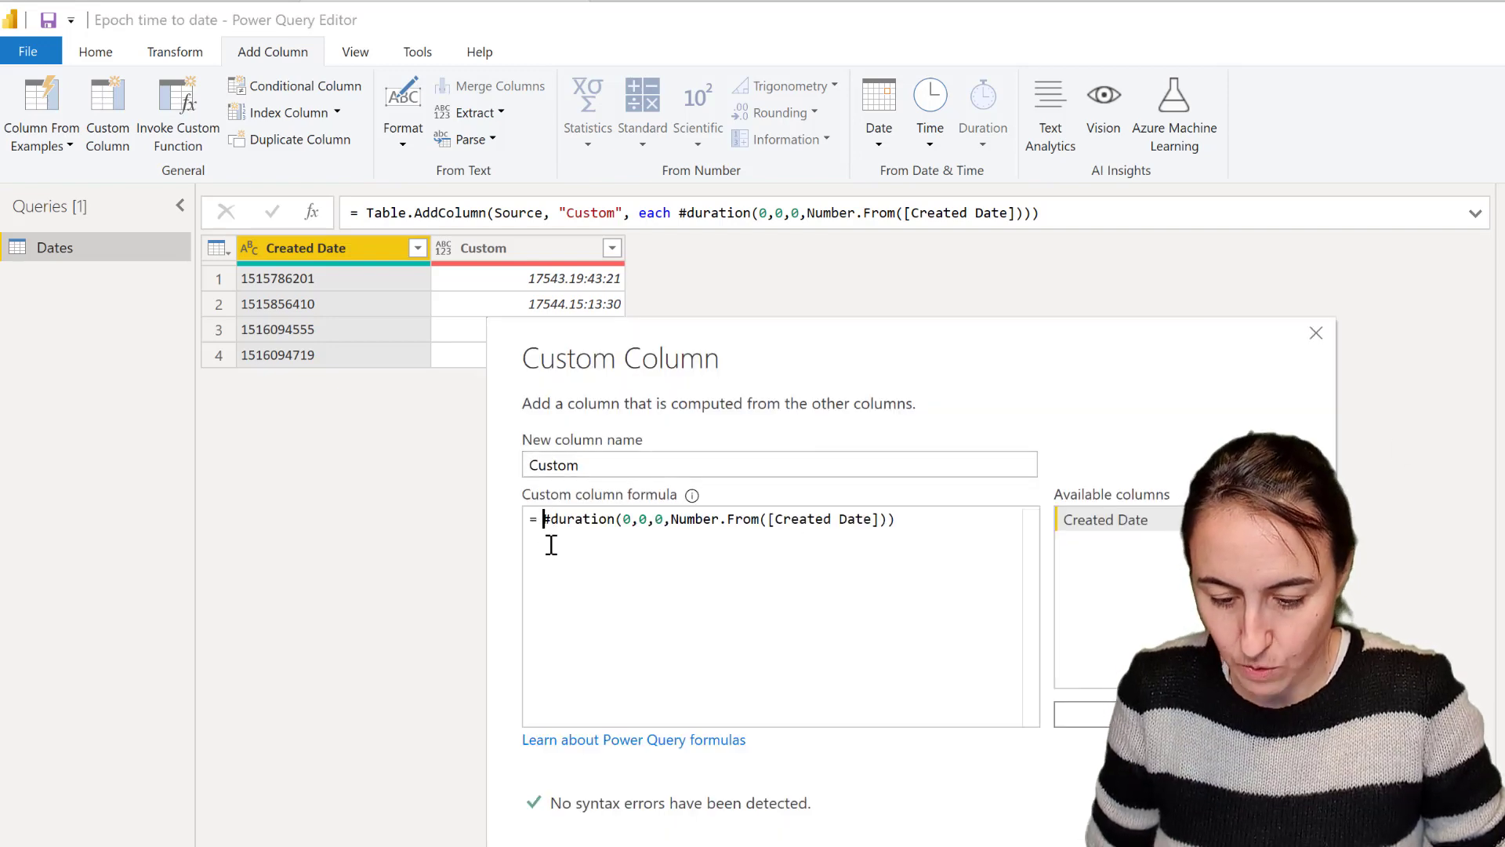
text(#date)
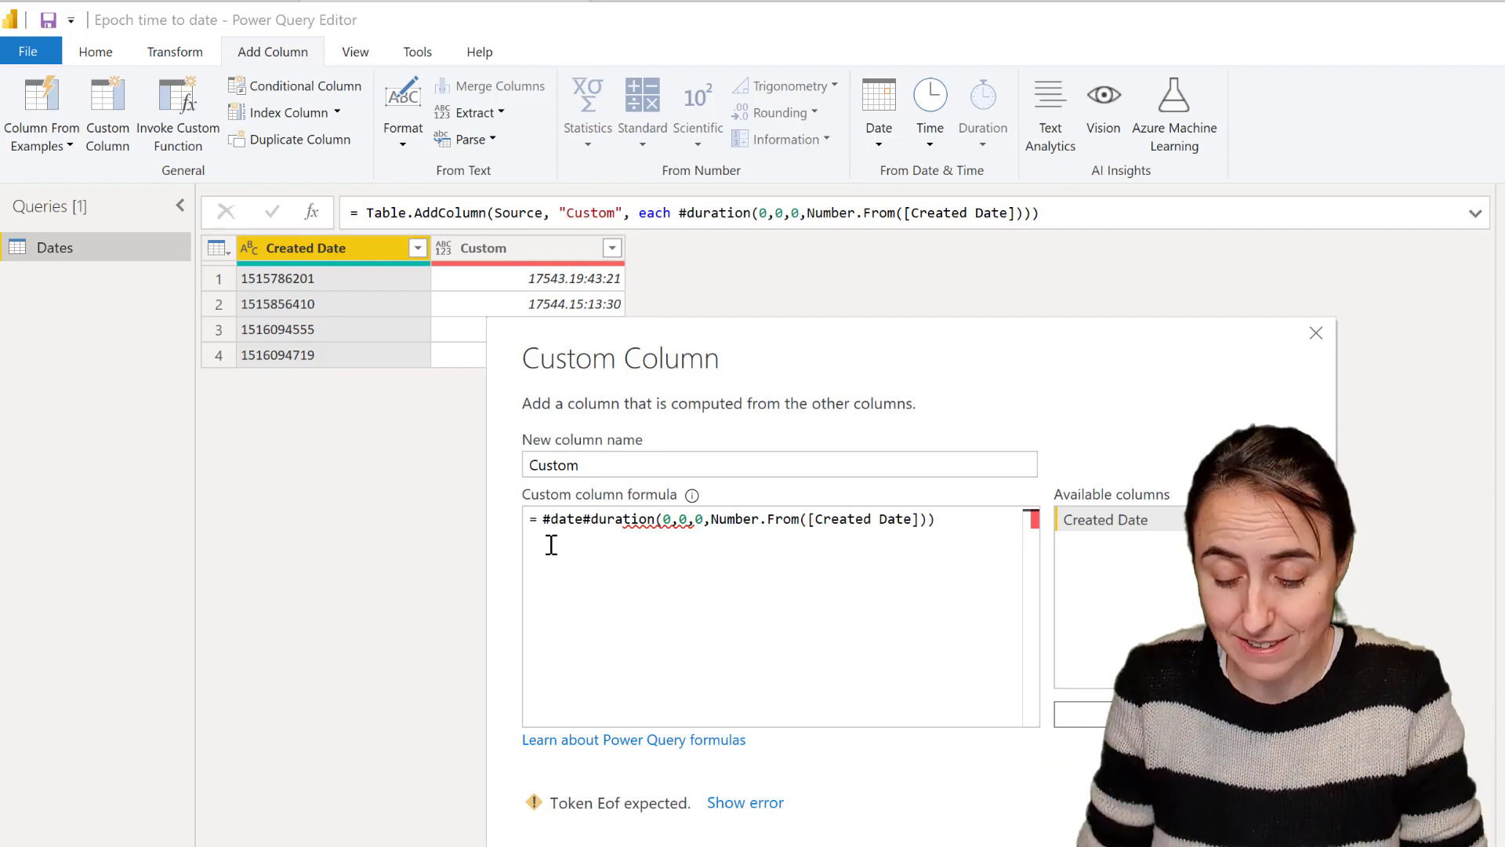
text(time)
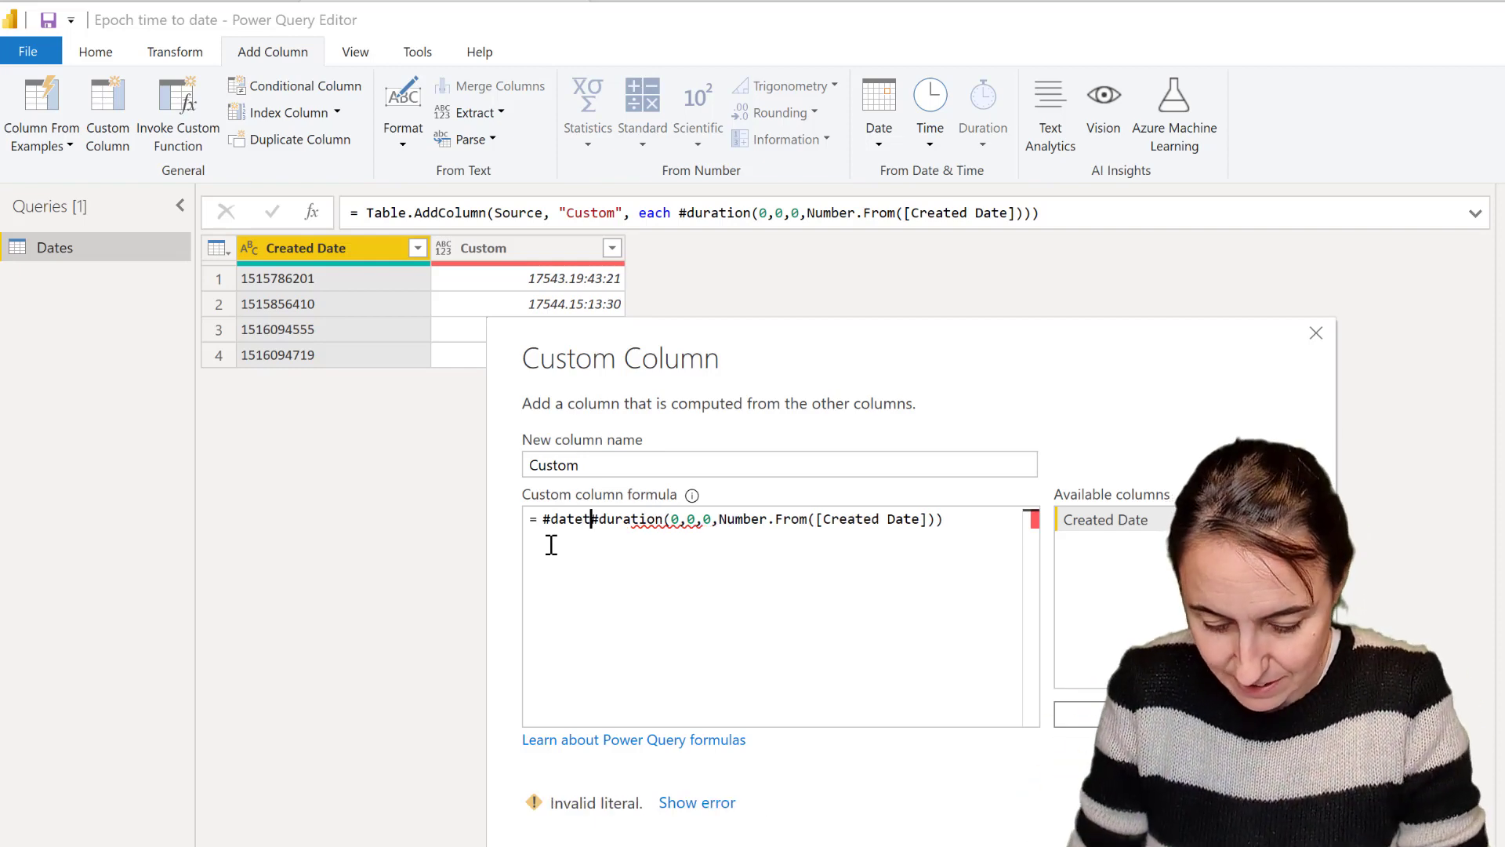
text(()
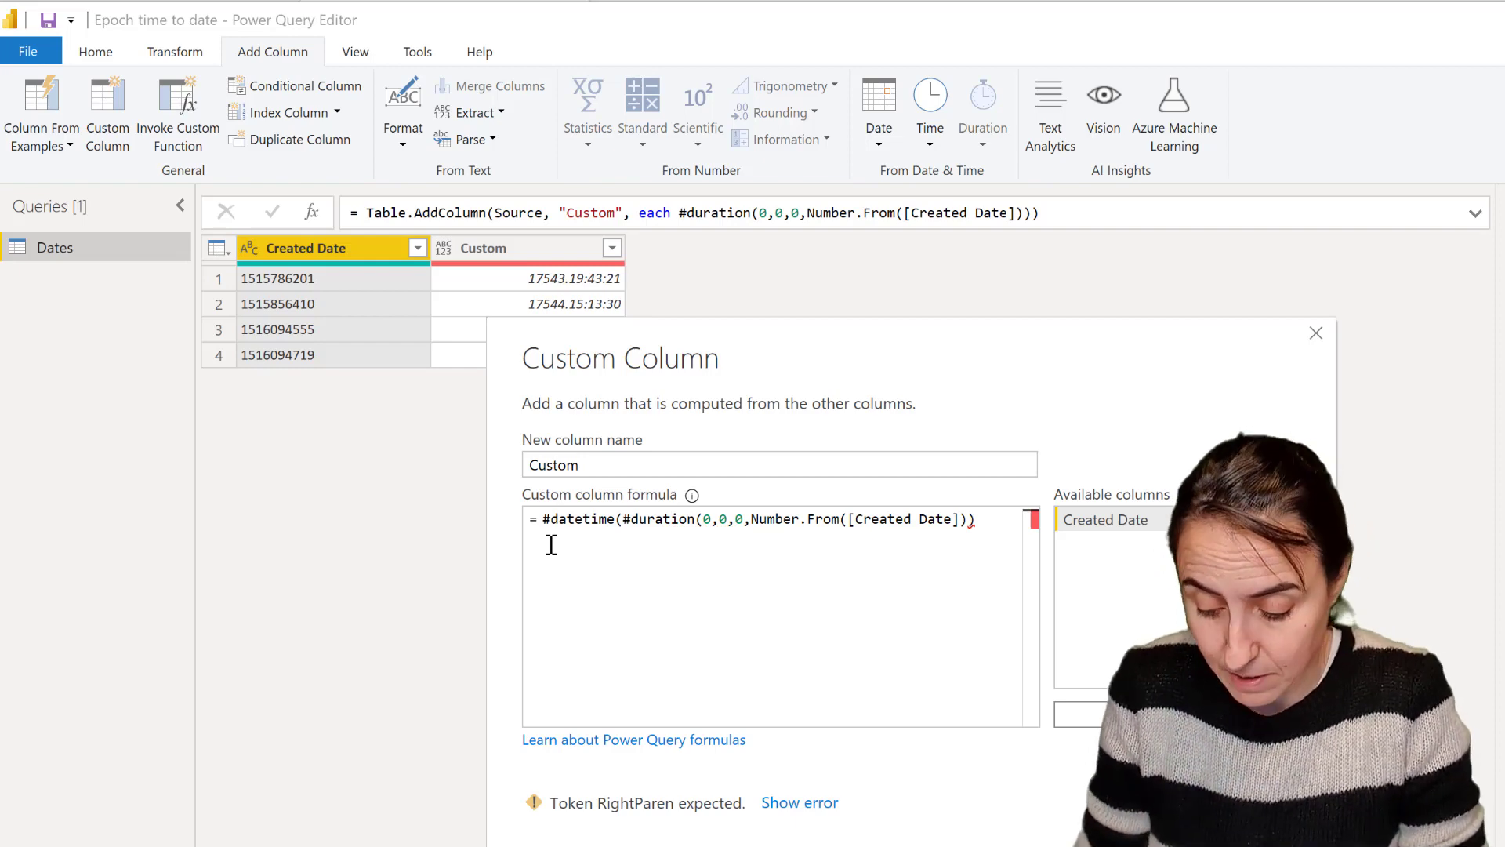
text(19)
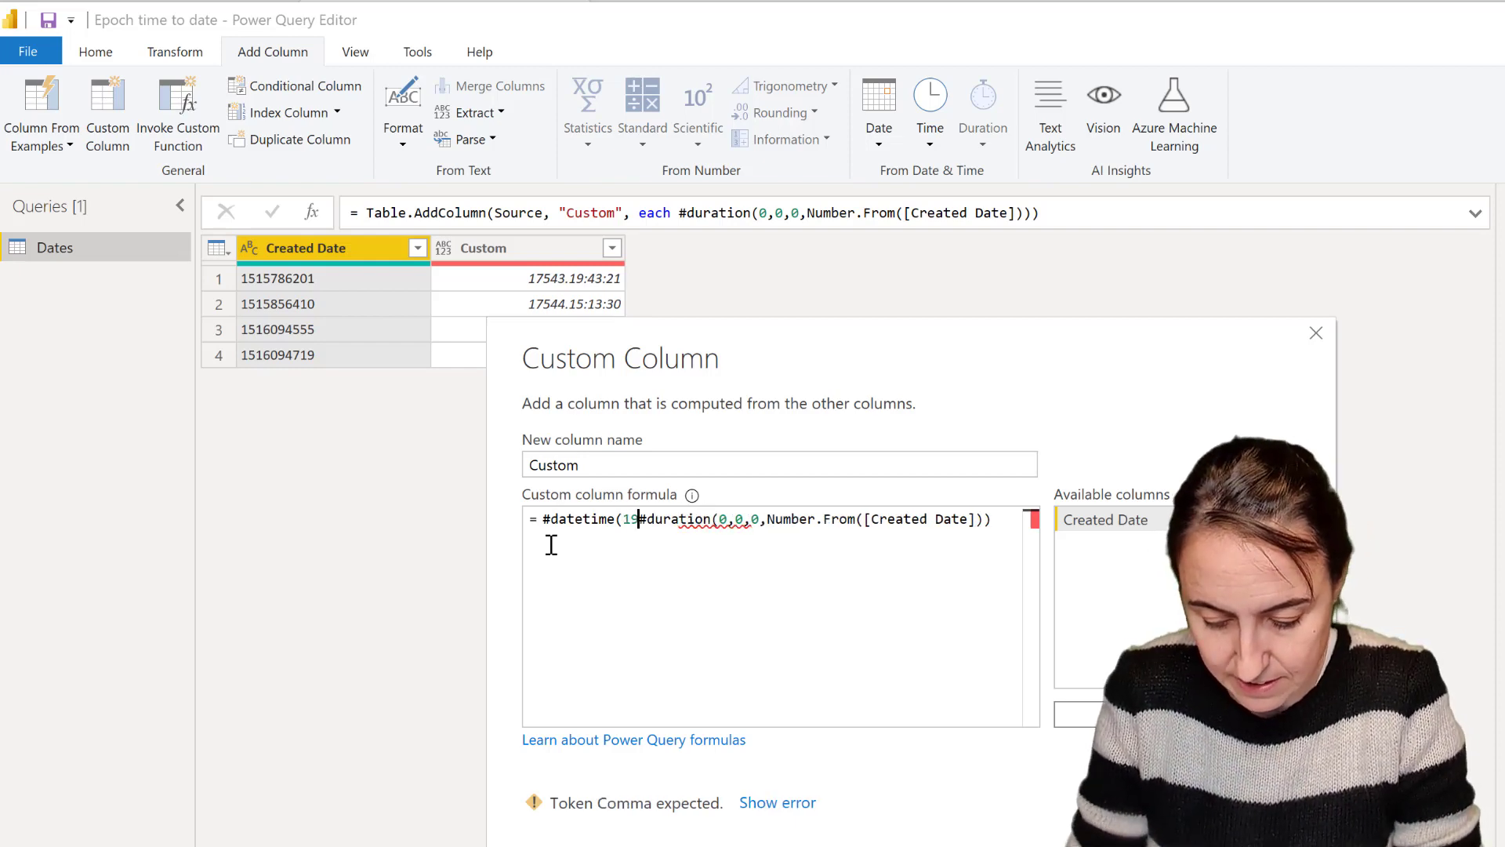
text(70,)
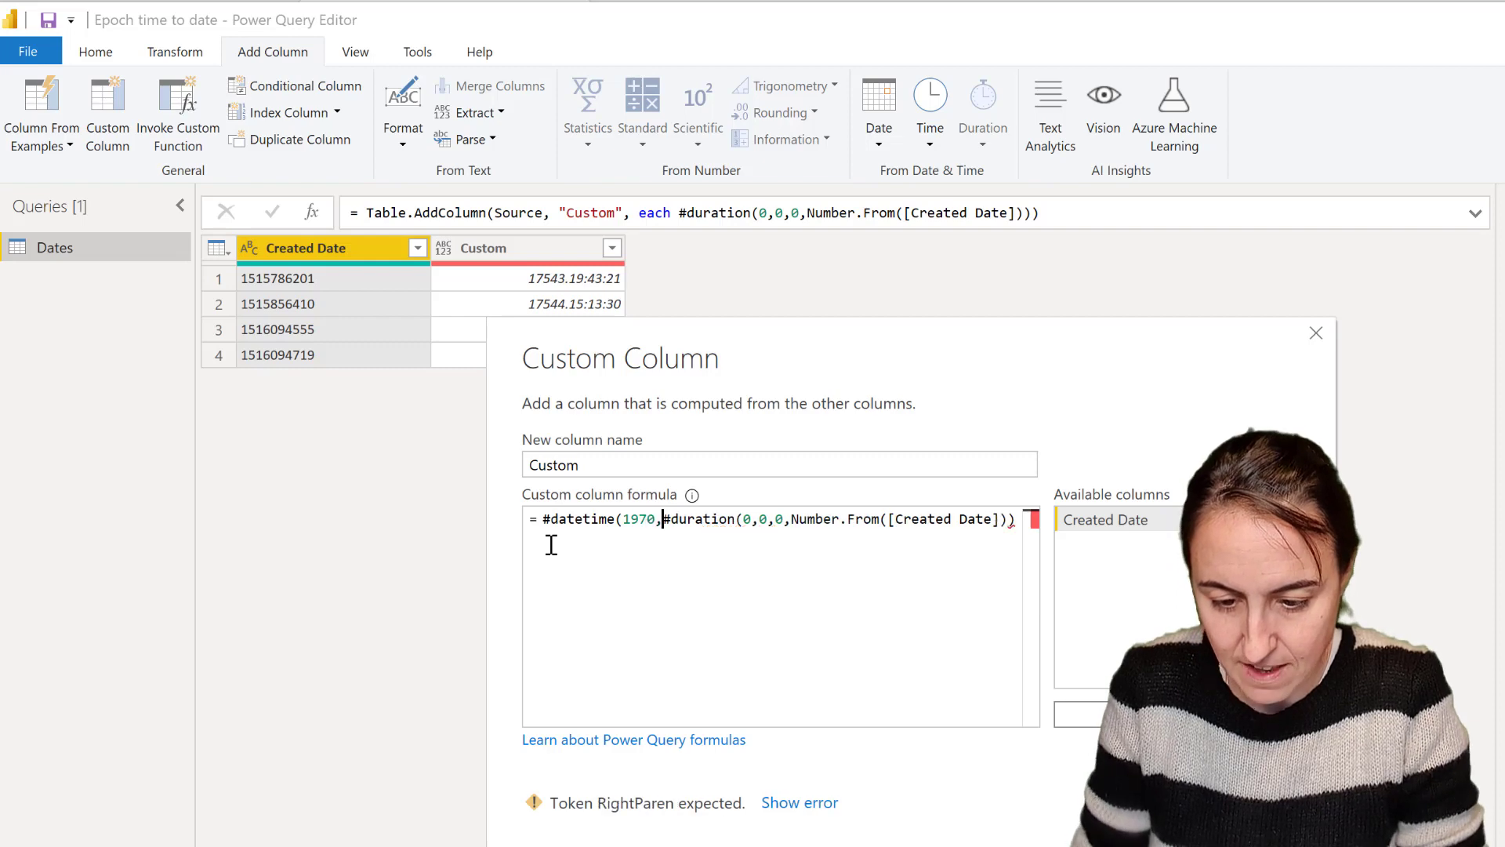
text(0,0,)
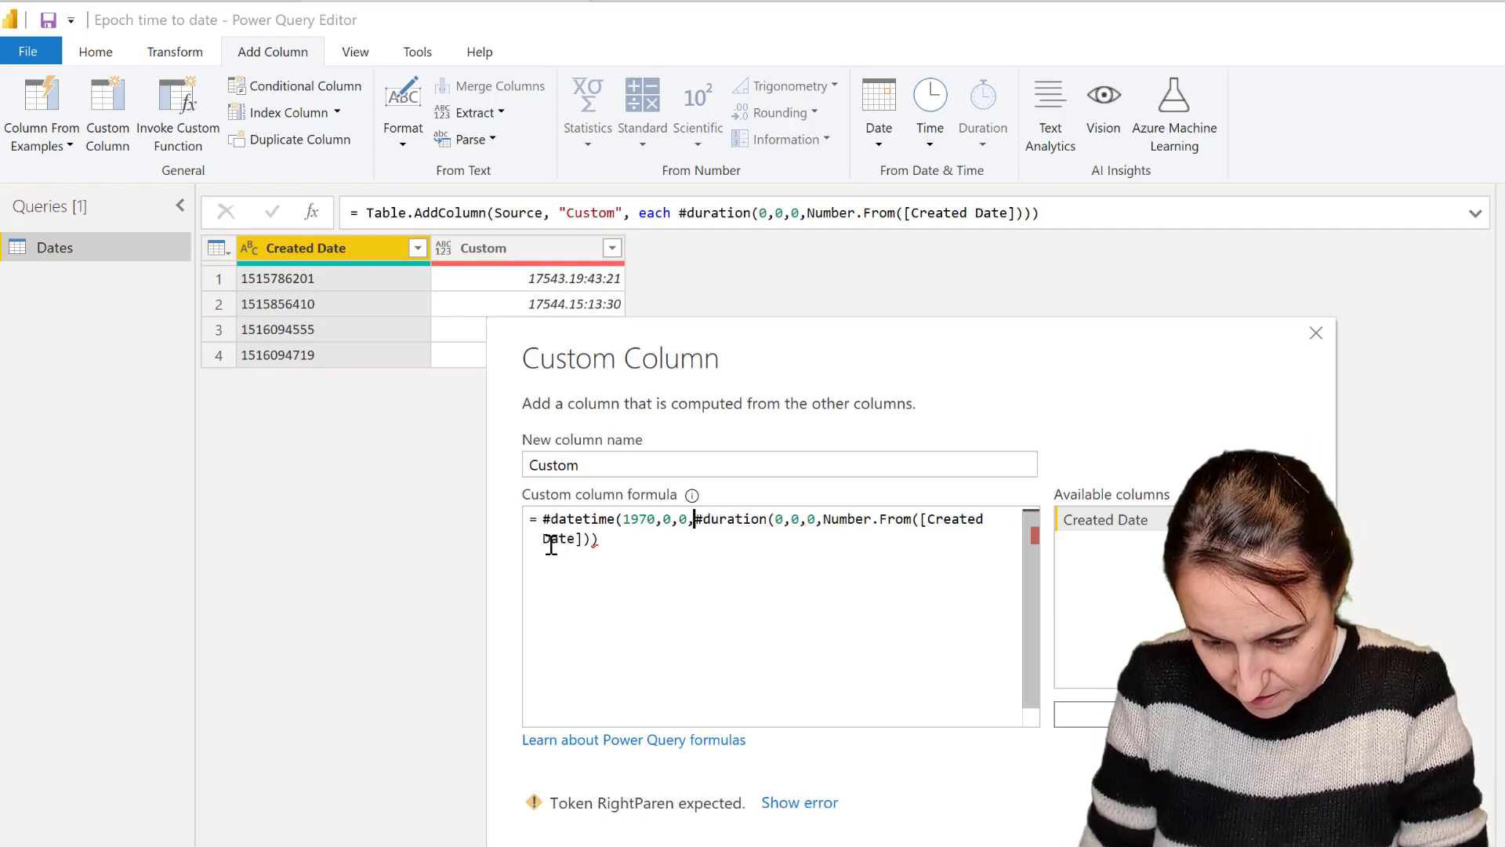
key(BackSpace)
key(BackSpace)
key(BackSpace)
key(BackSpace)
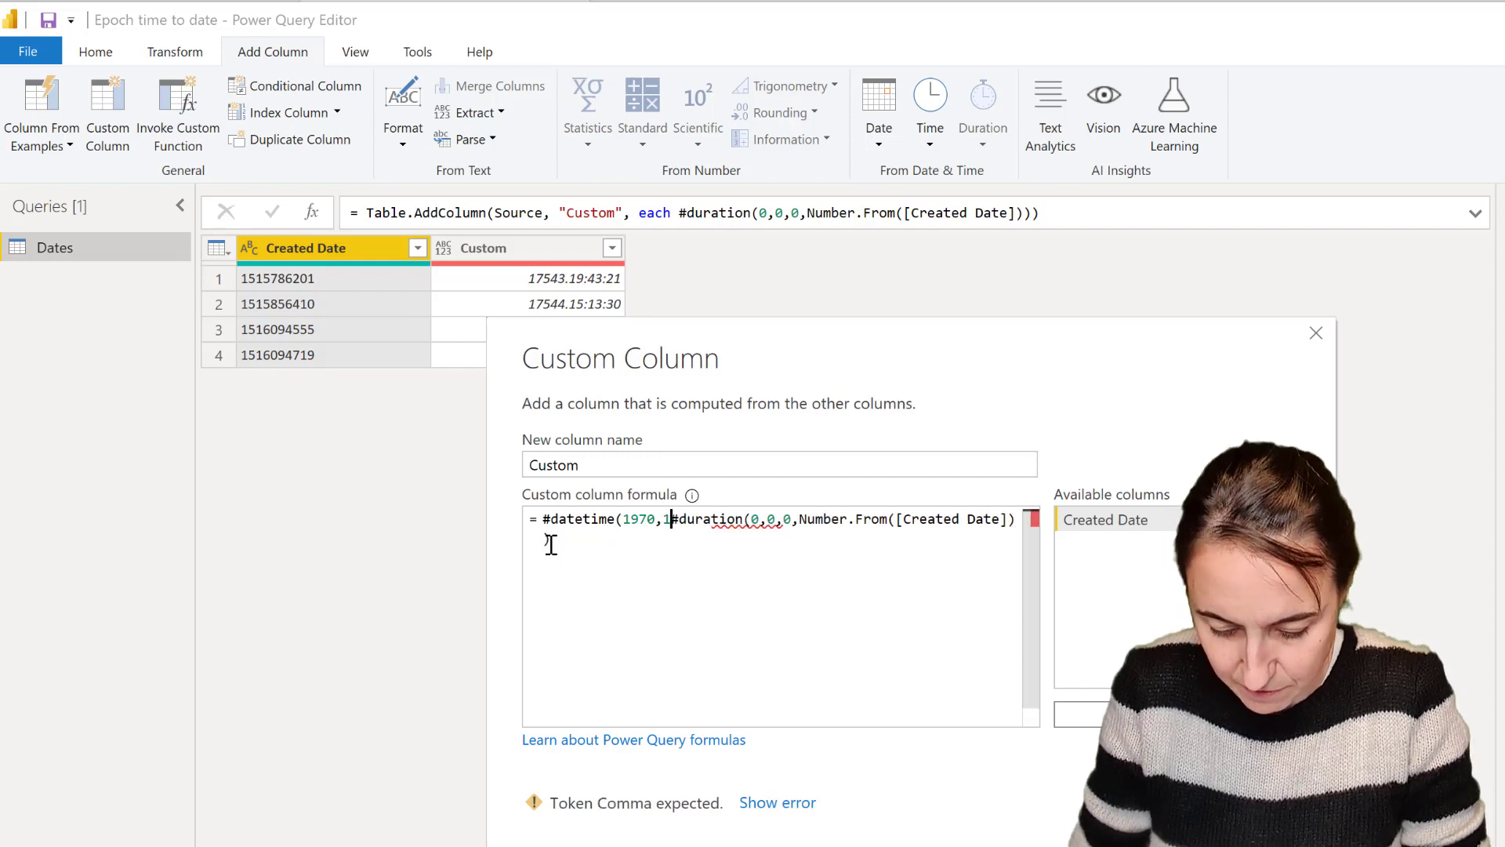
text(1,1,)
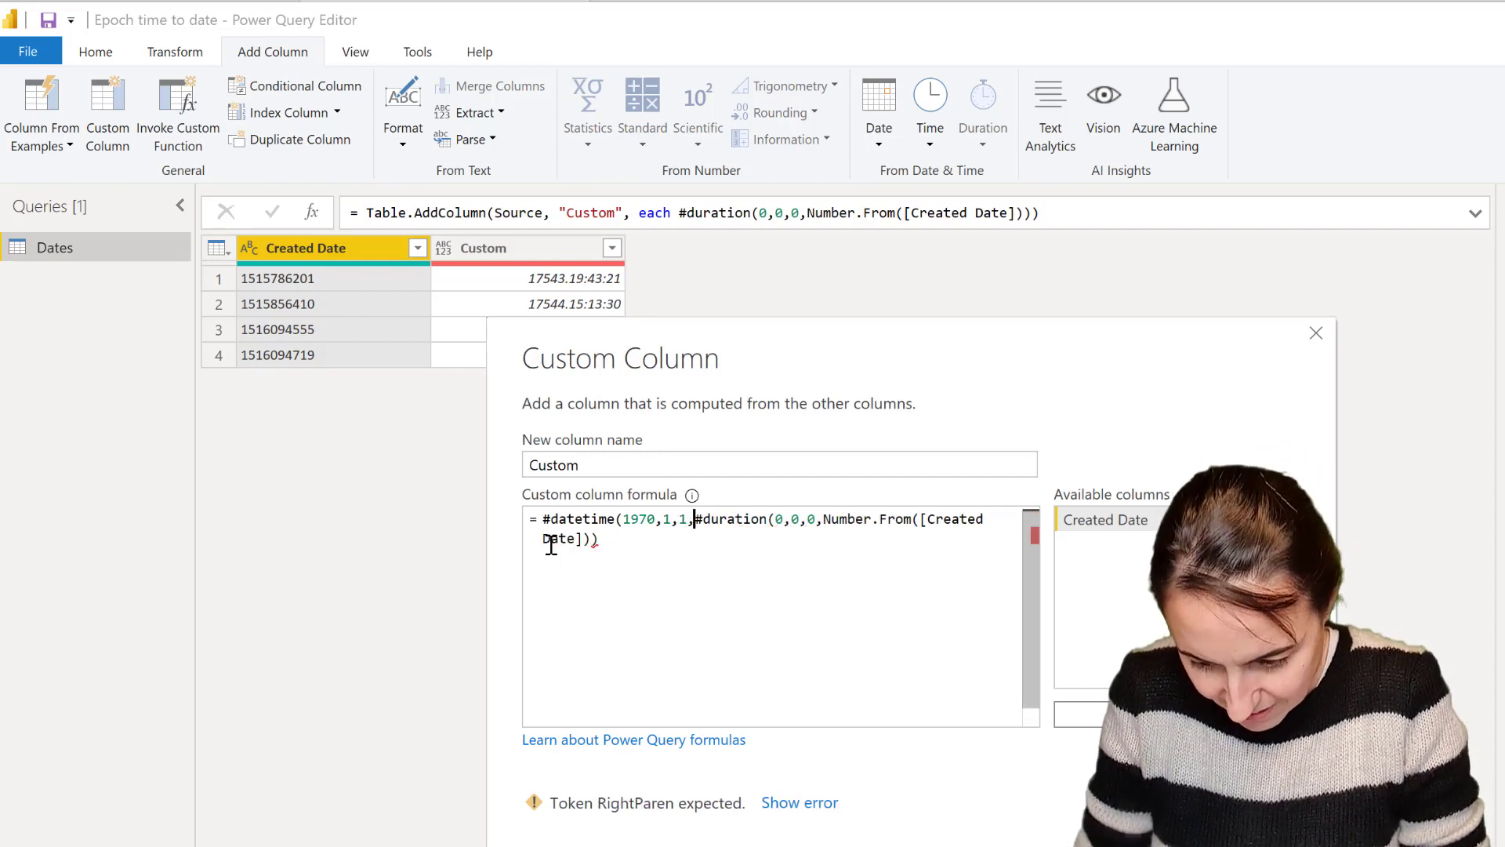
text(0,0,0)
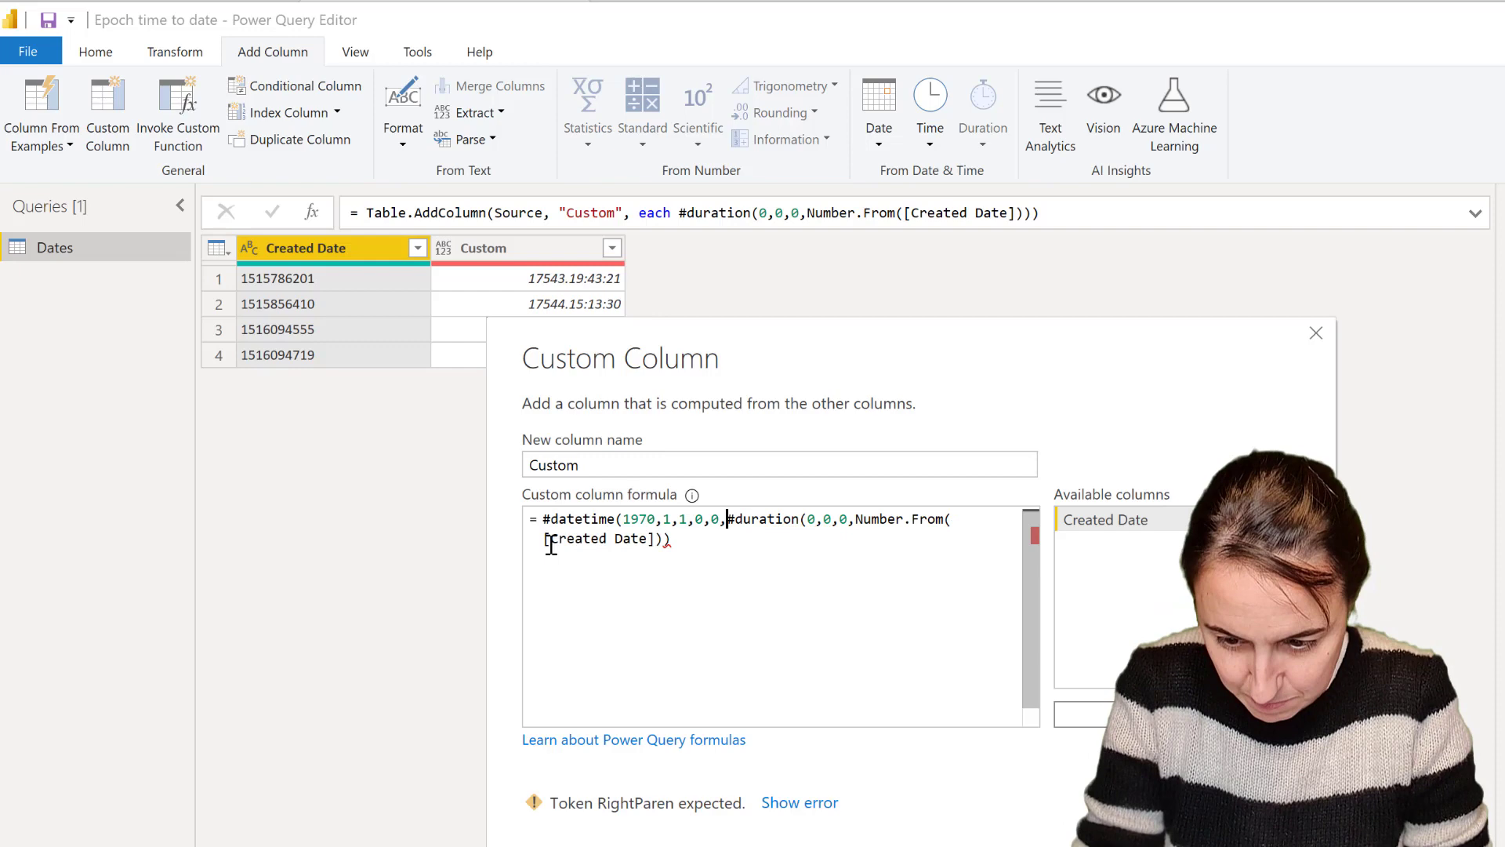
text() +)
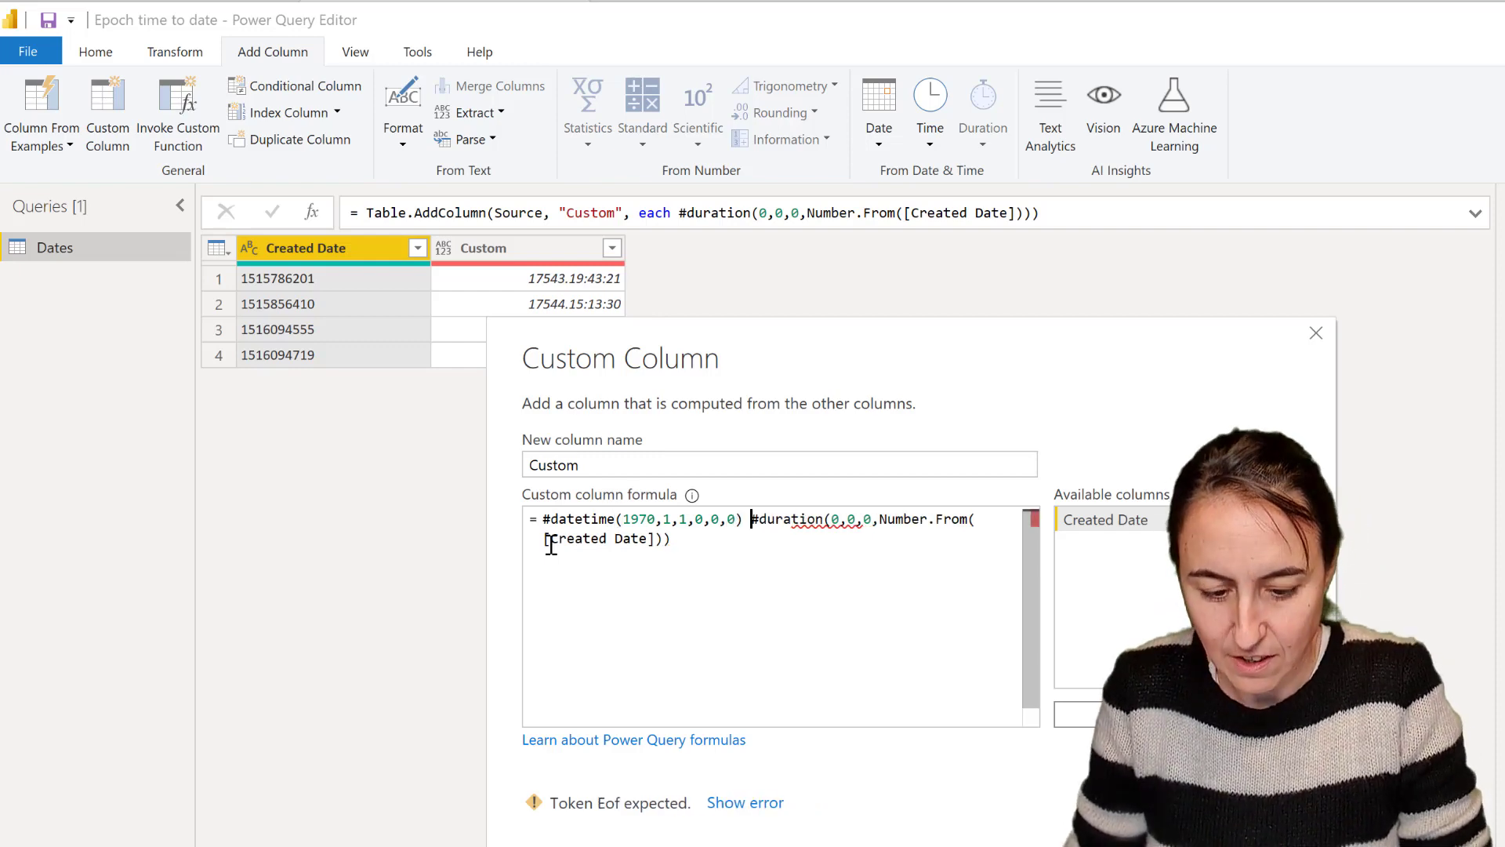
click(1184, 835)
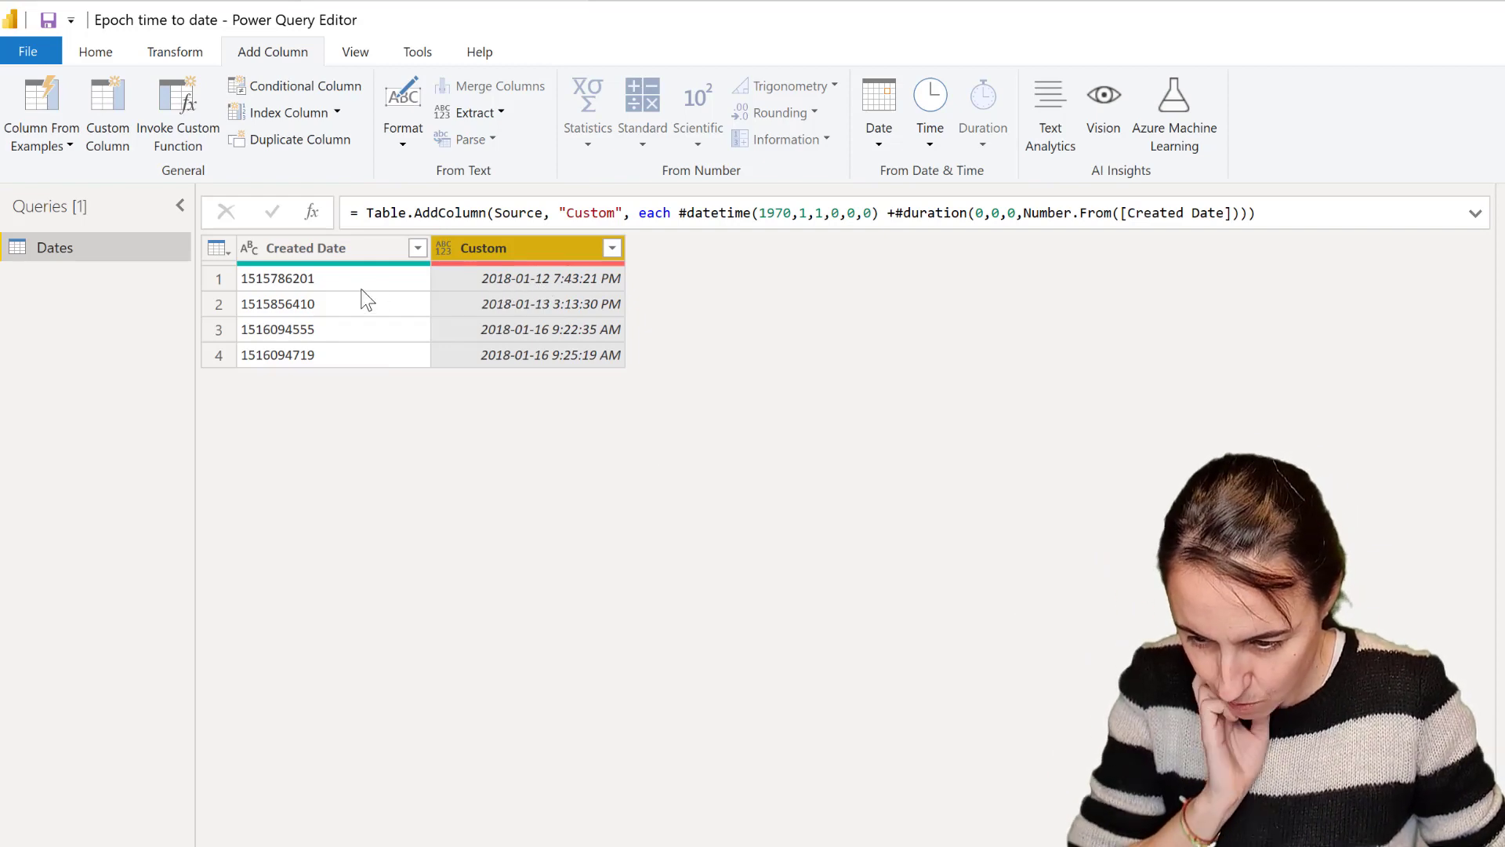
click(339, 283)
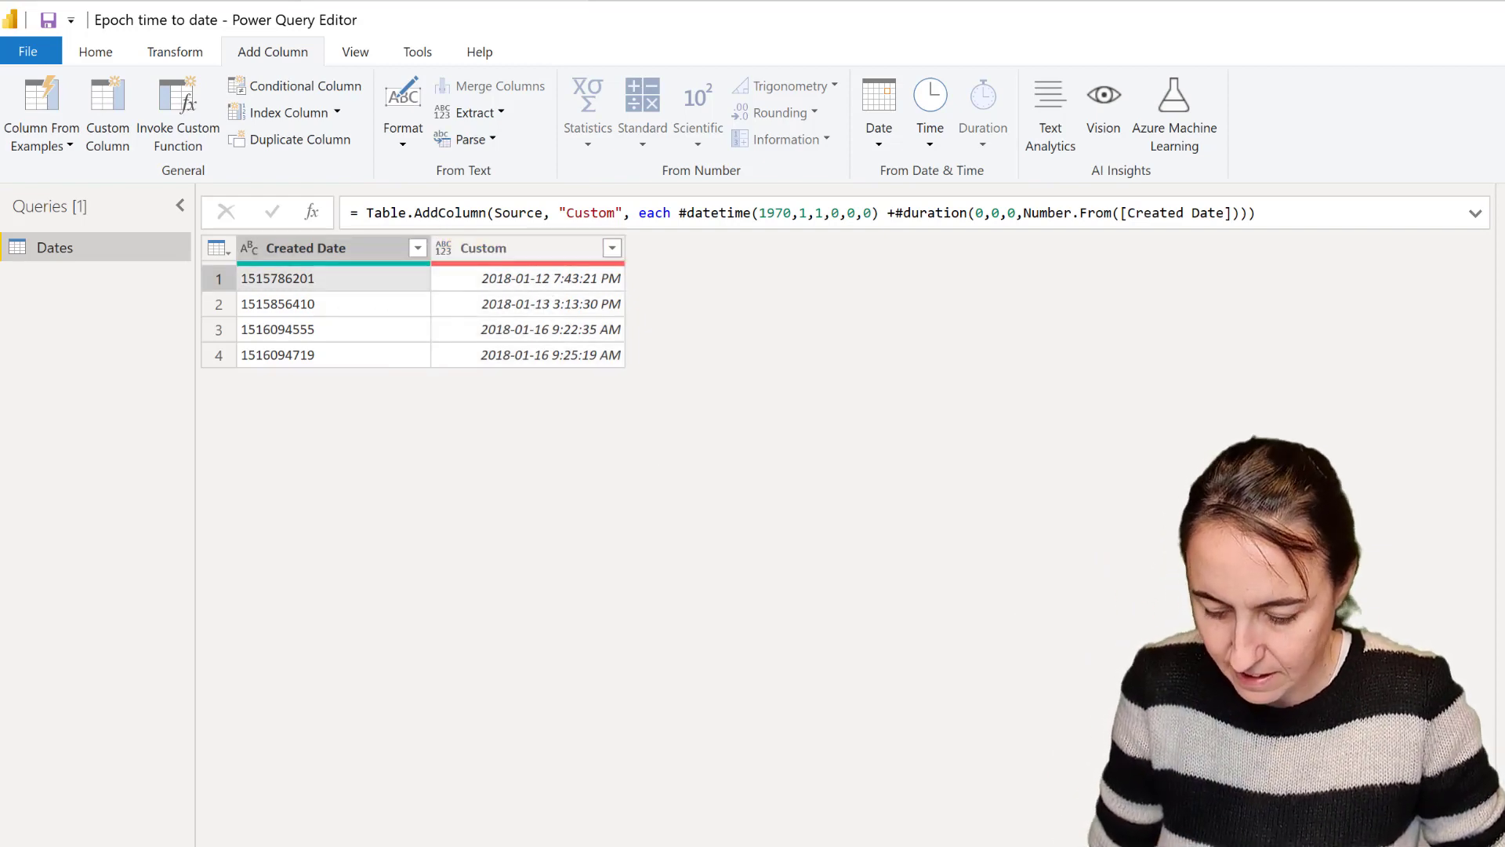
key(alt+Tab)
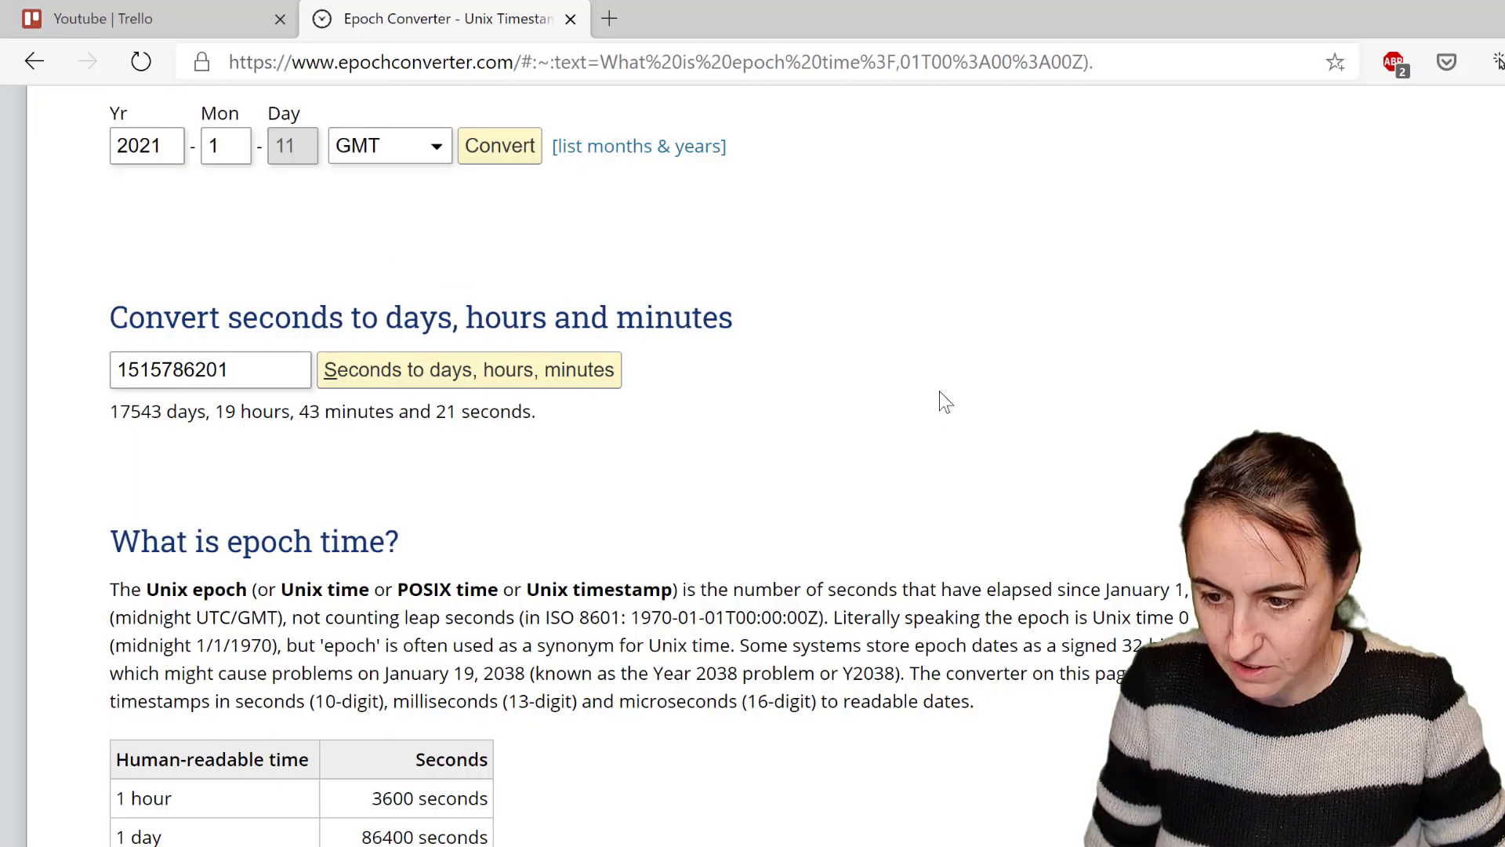
scroll(939, 392, up, 10)
drag(101, 538, 239, 567)
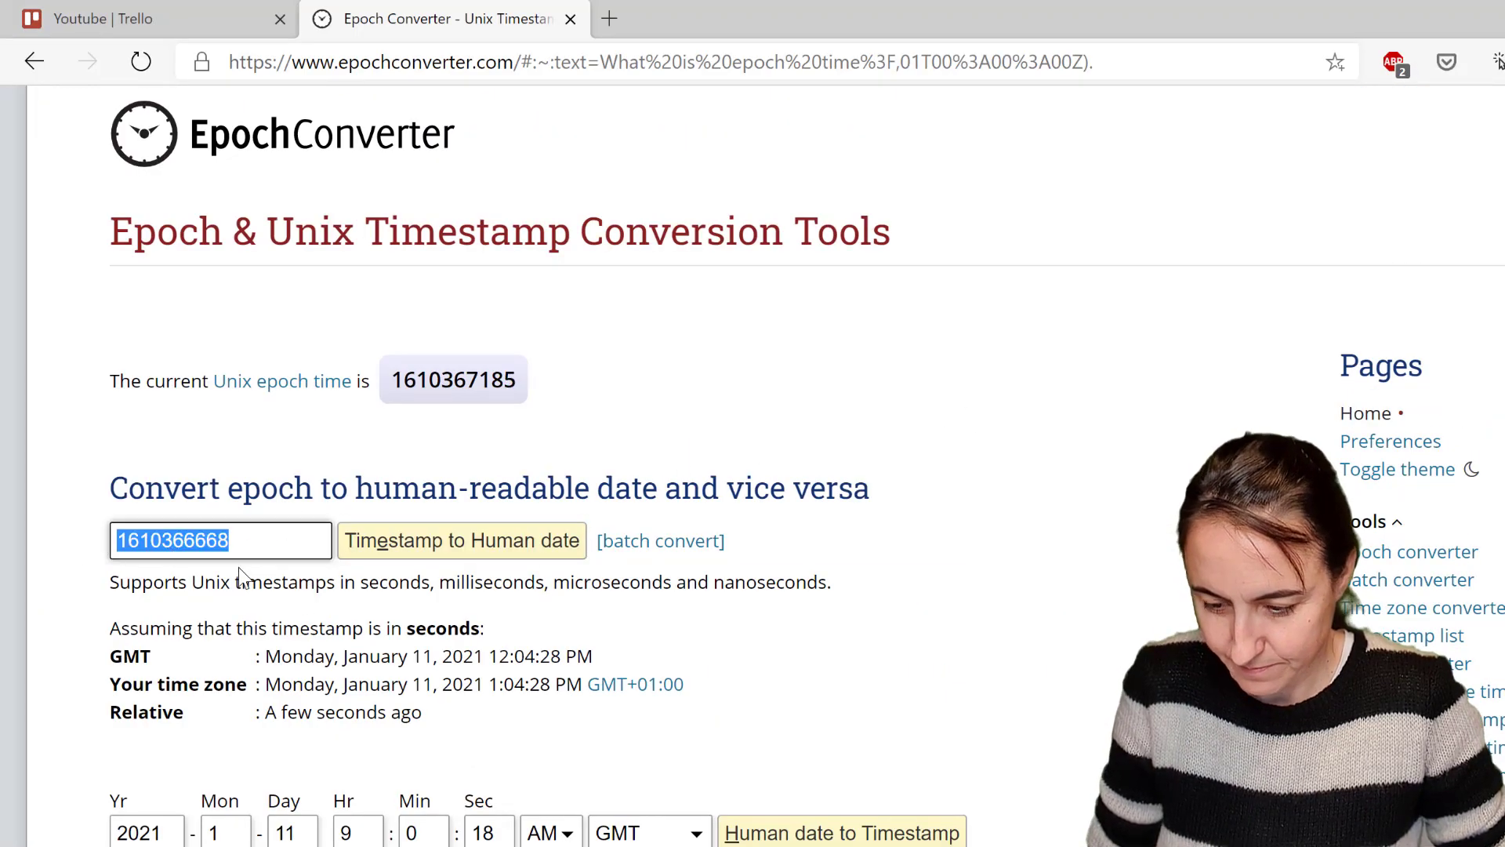
key(ctrl+v)
key(Return)
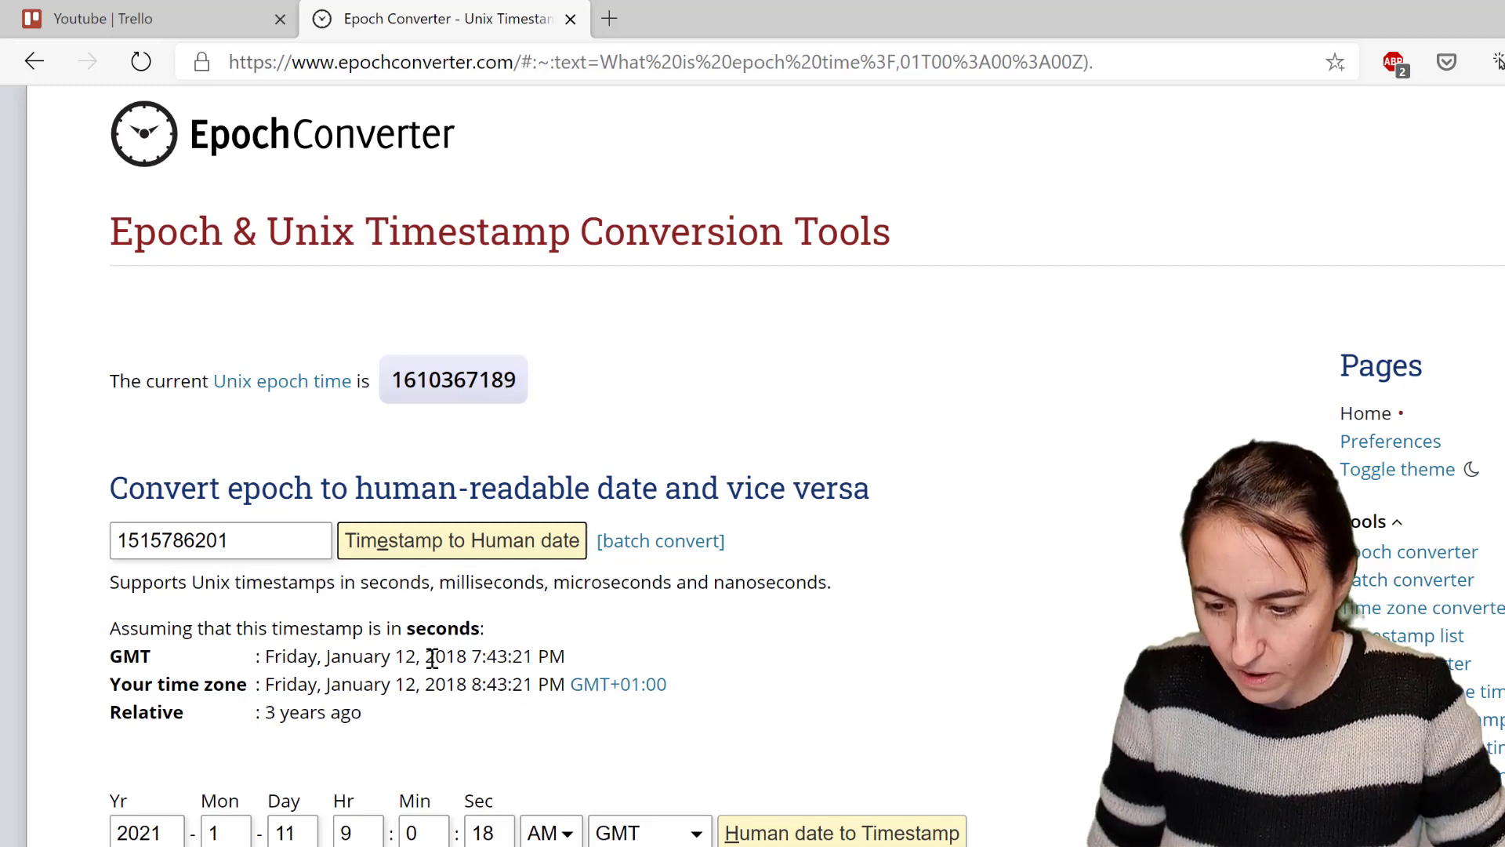
drag(472, 655, 533, 657)
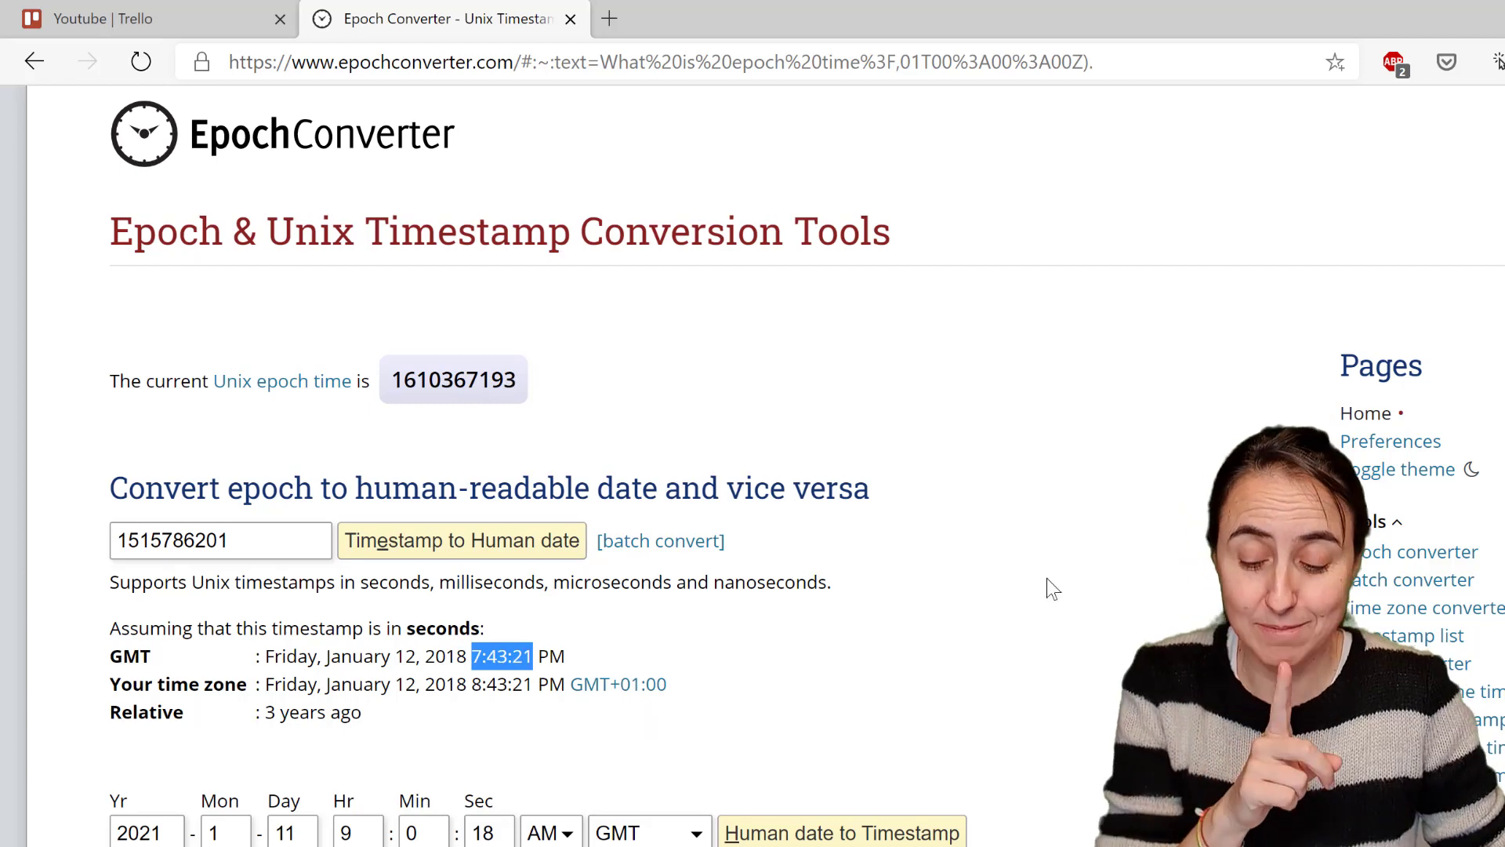
key(alt+Tab)
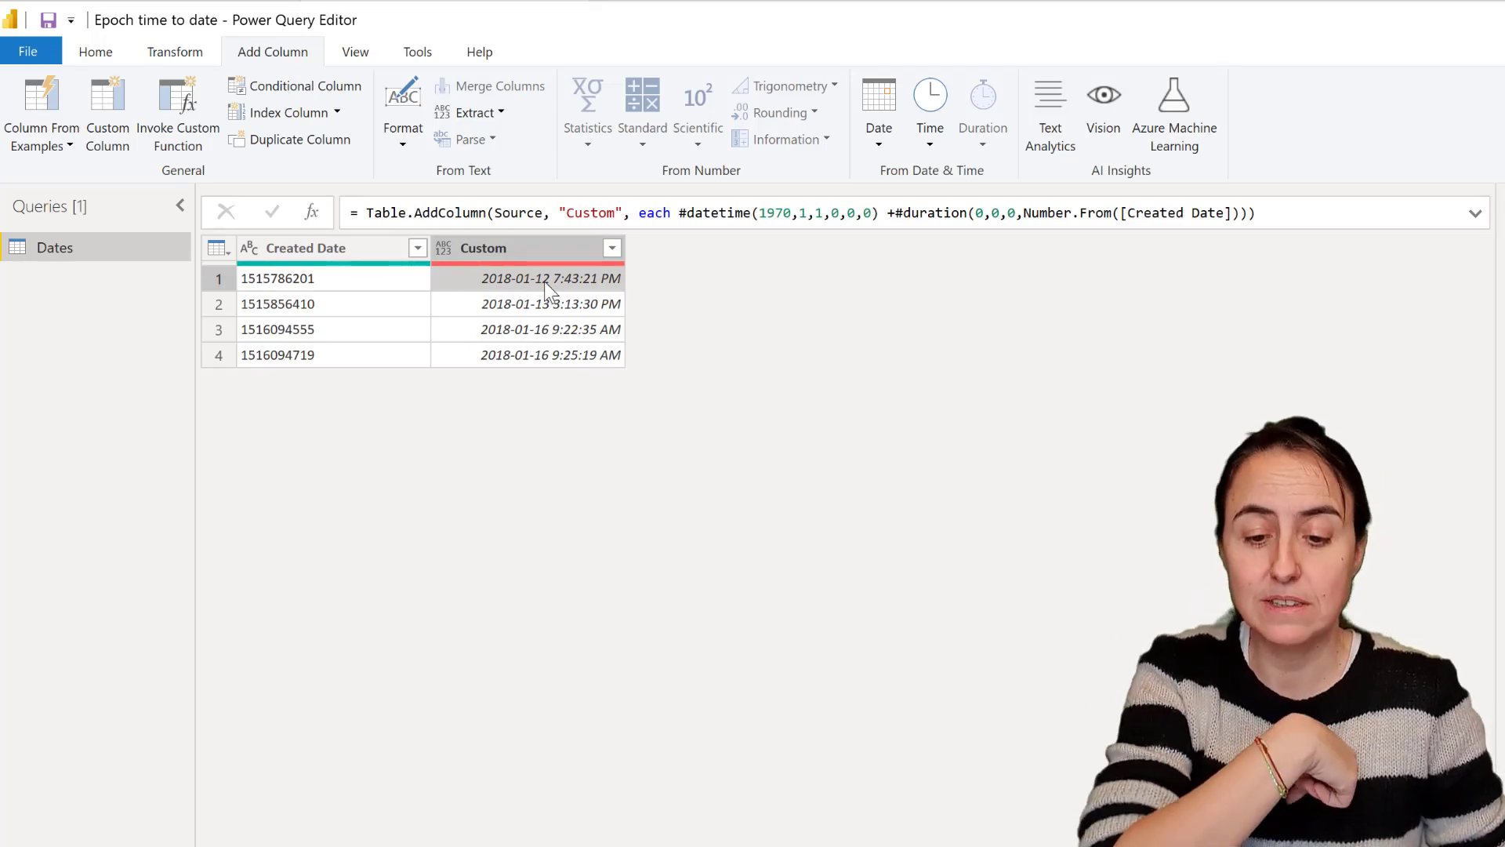
Set the duration's hours to +1 so the first Custom value reads 2018-01-12 8:43:21 PM.
click(1003, 222)
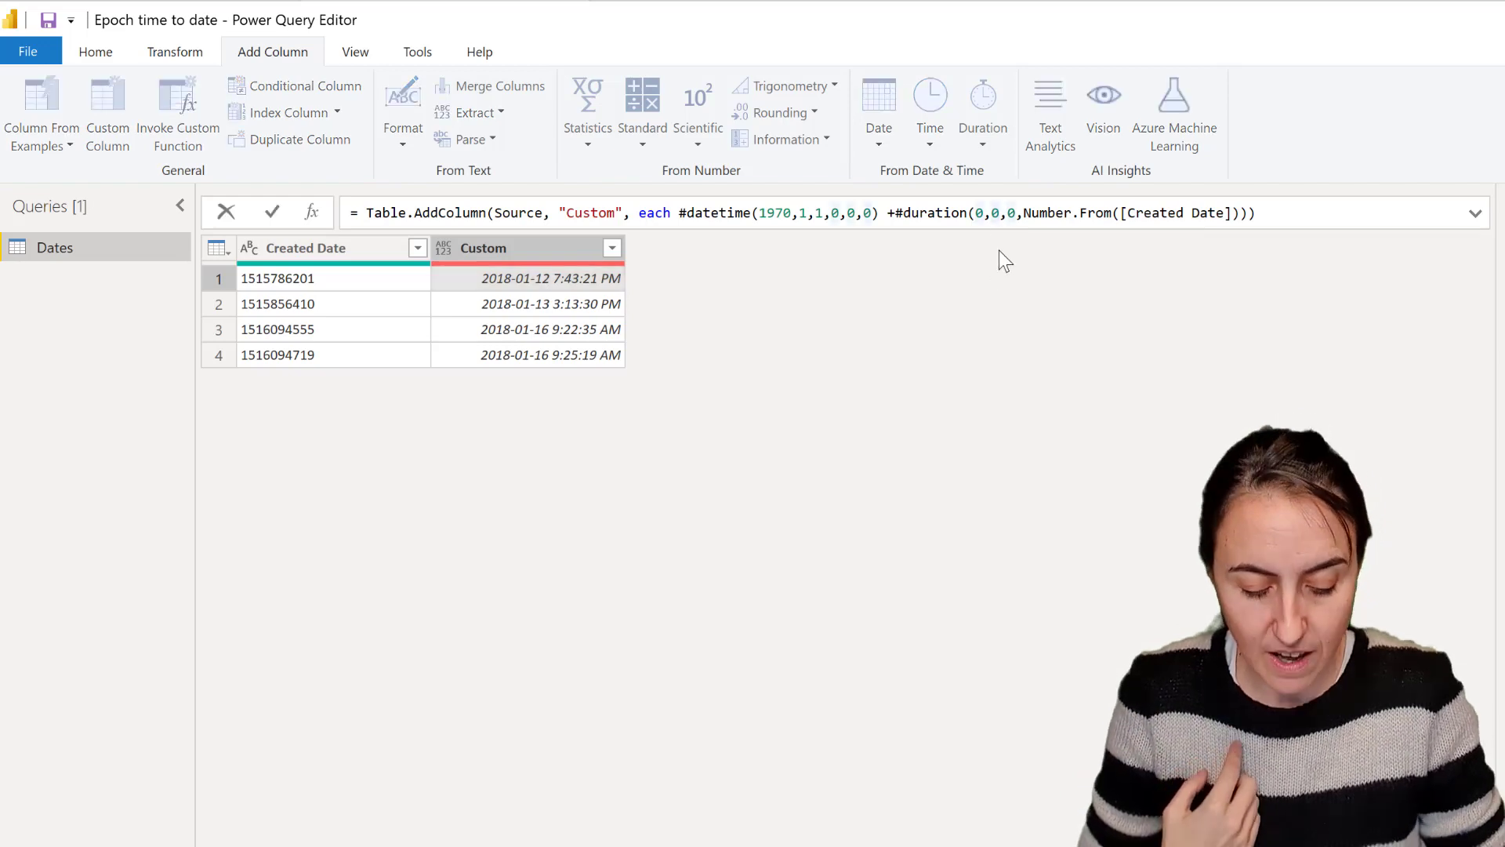
key(BackSpace)
text(-1)
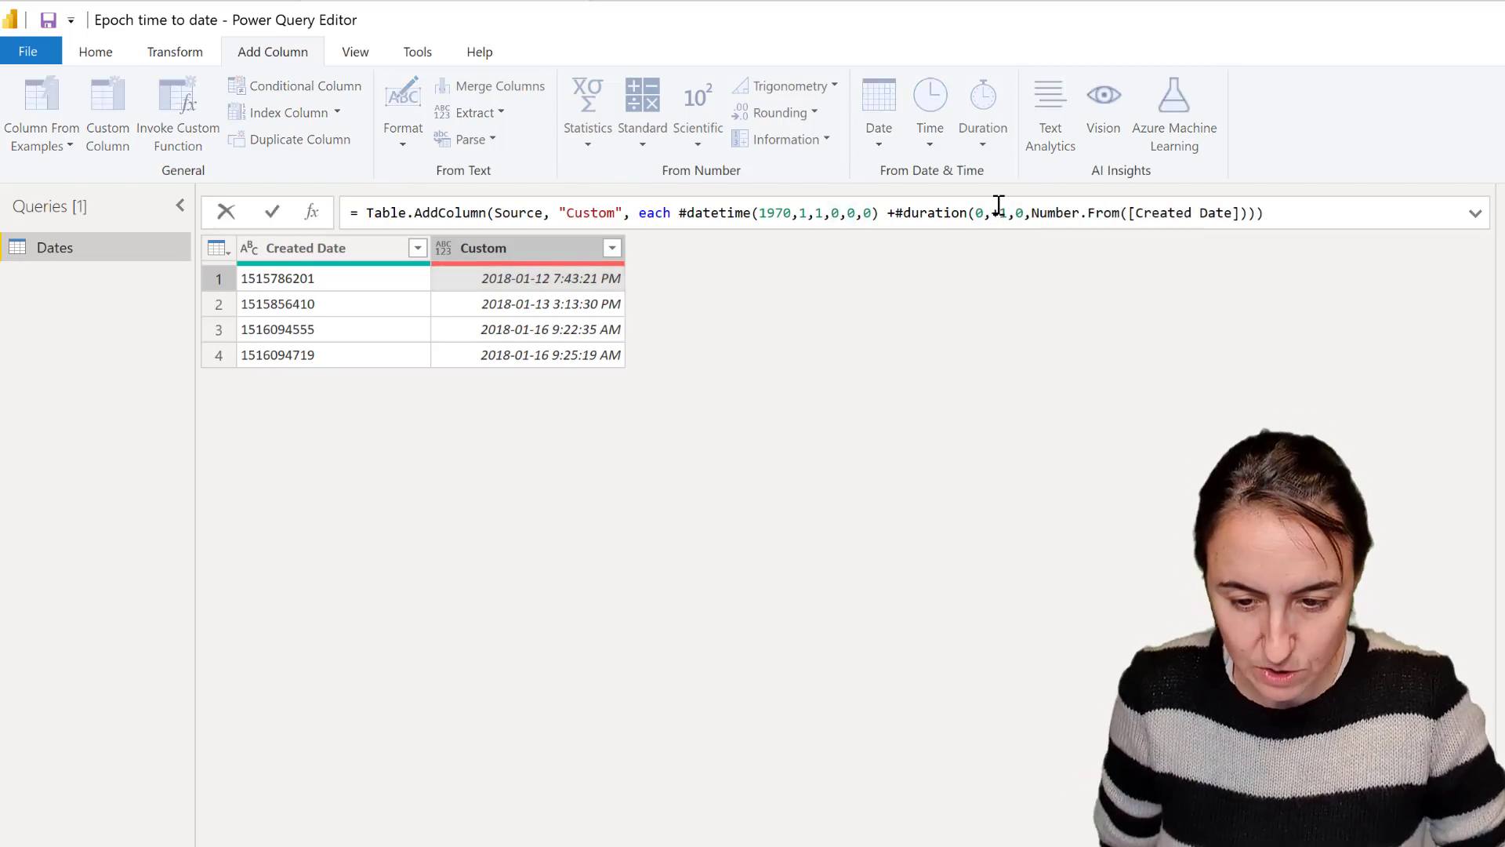
key(Left)
key(BackSpace)
text(+)
key(Return)
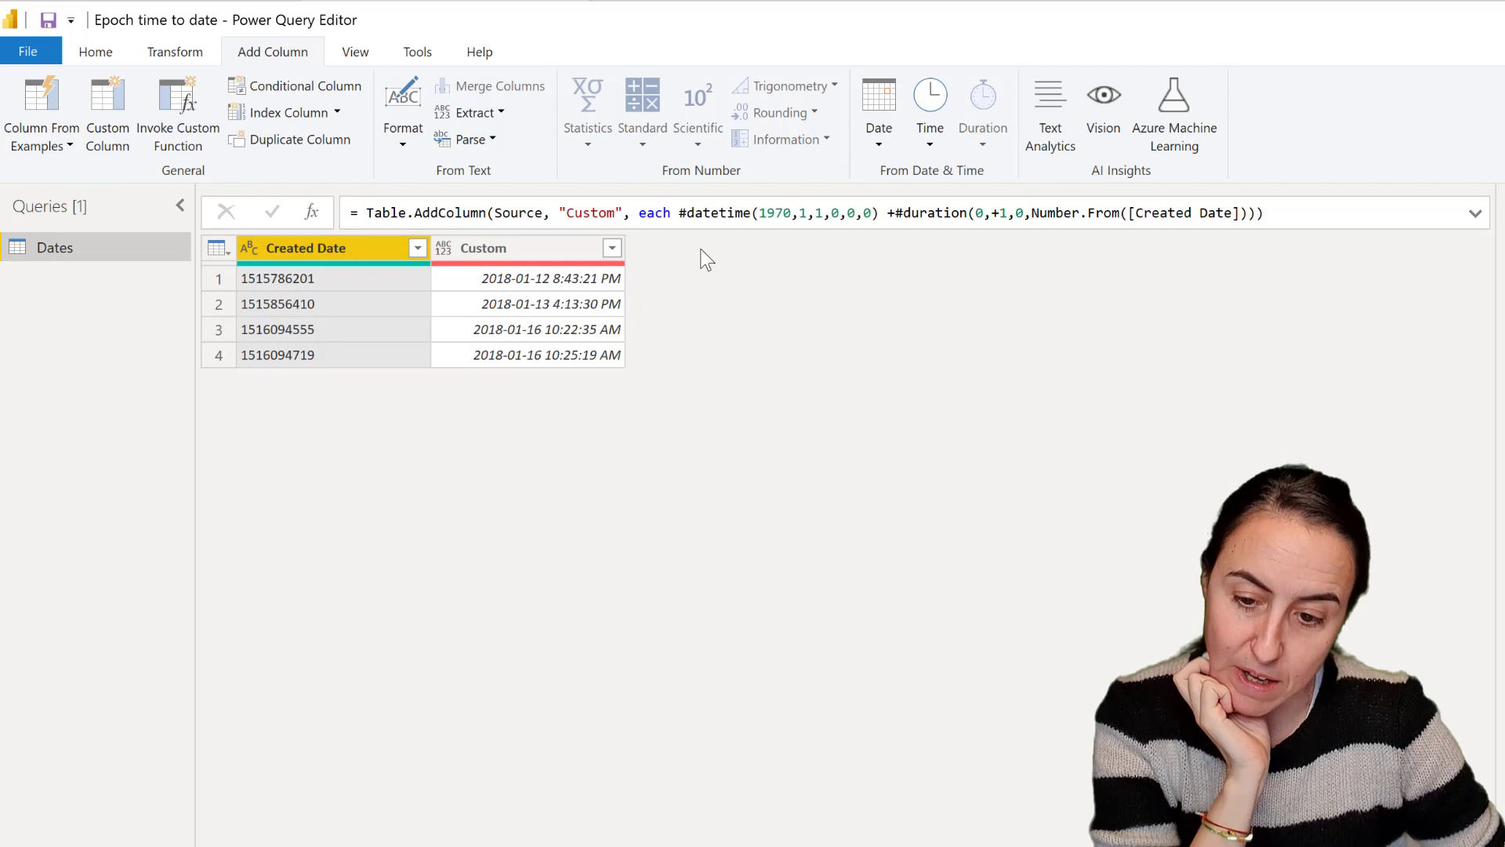
click(590, 214)
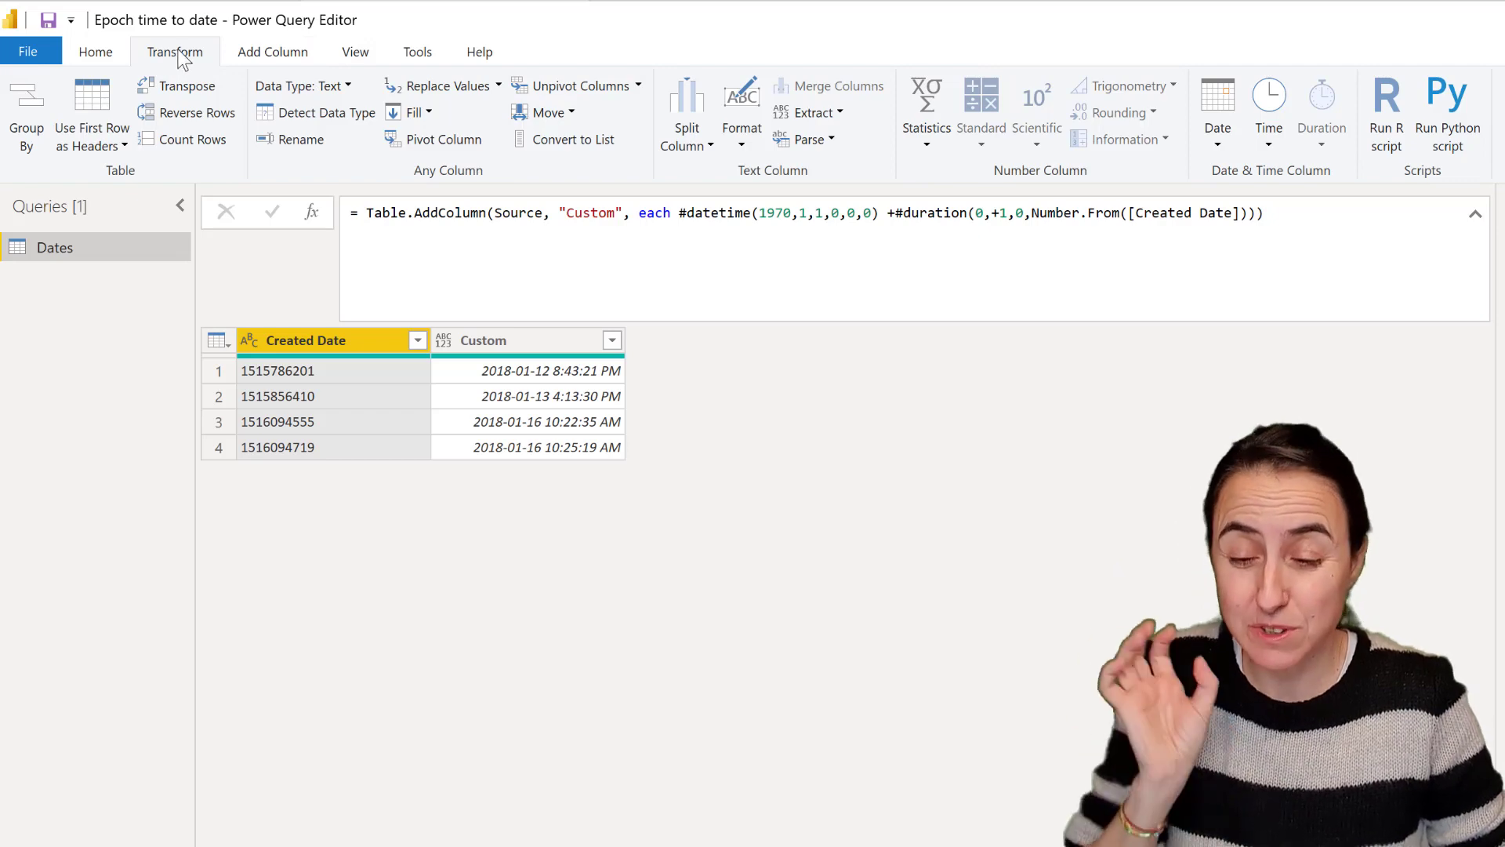
Add an Extracted Text step taking the Created Date text before delimiter 1.
click(813, 112)
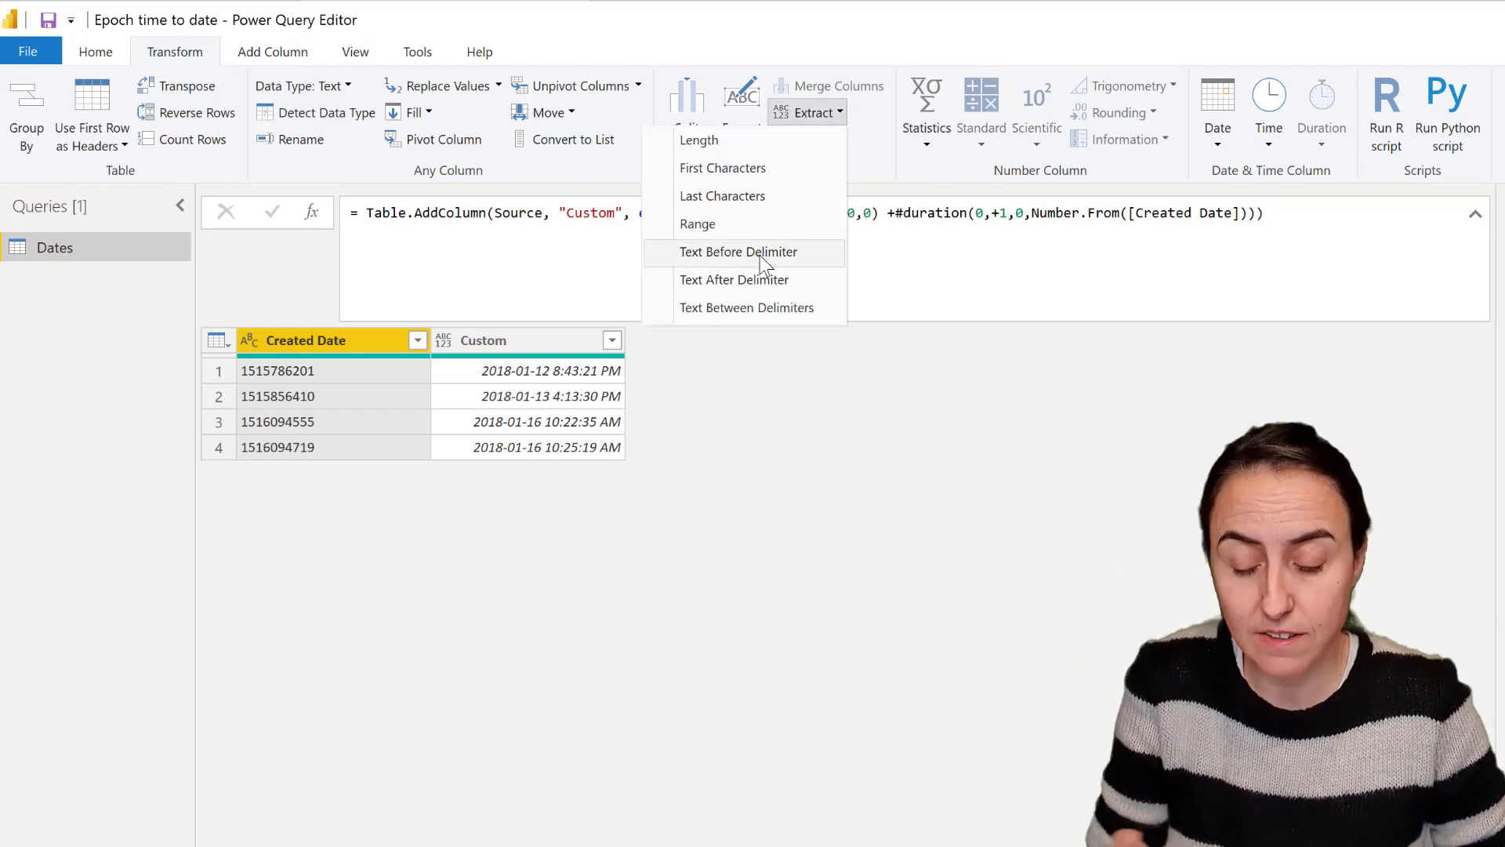
click(761, 259)
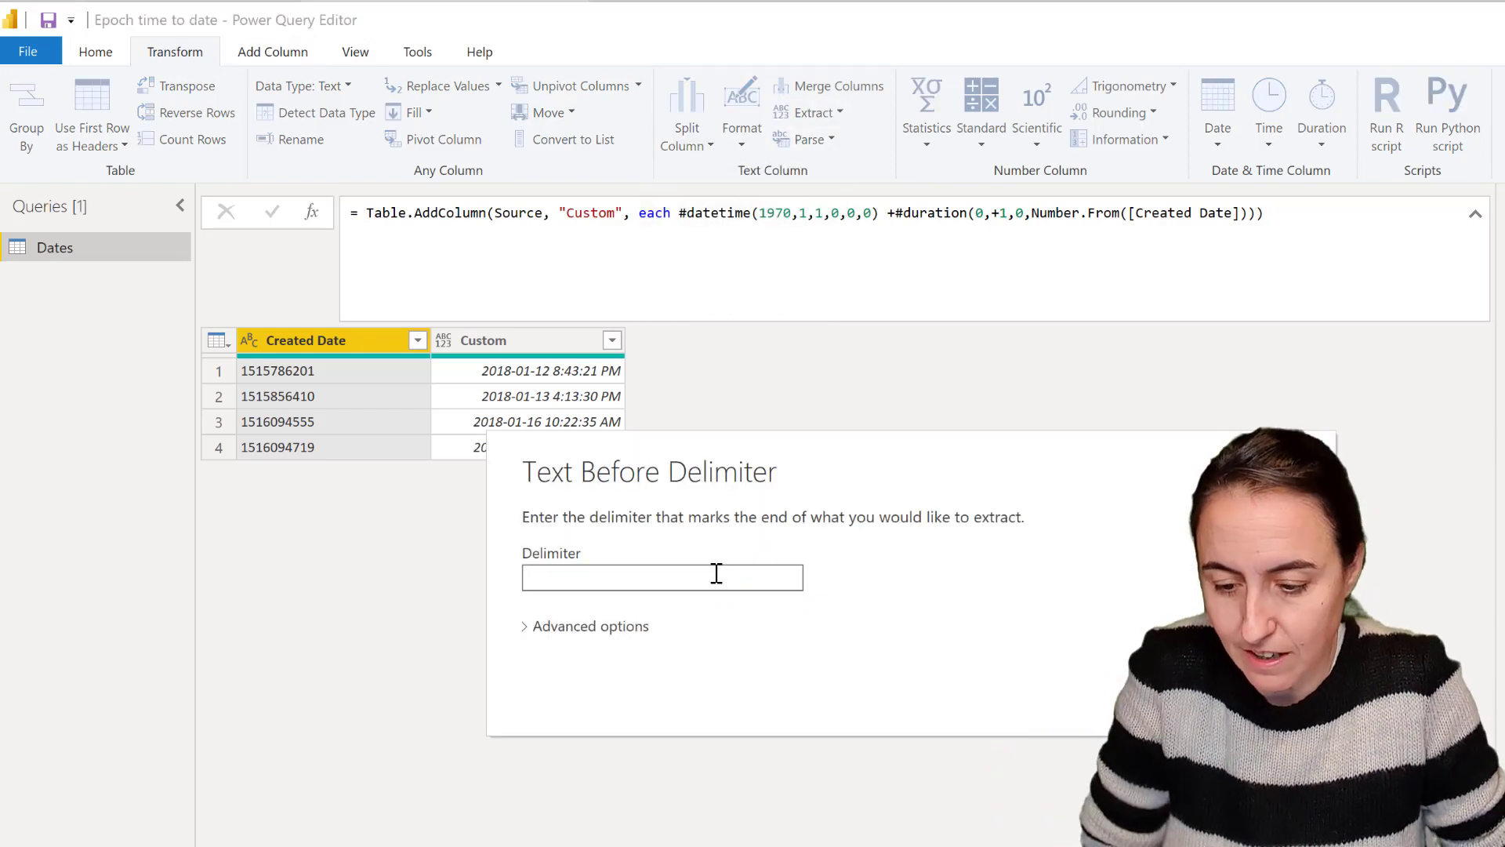
text(1)
key(Return)
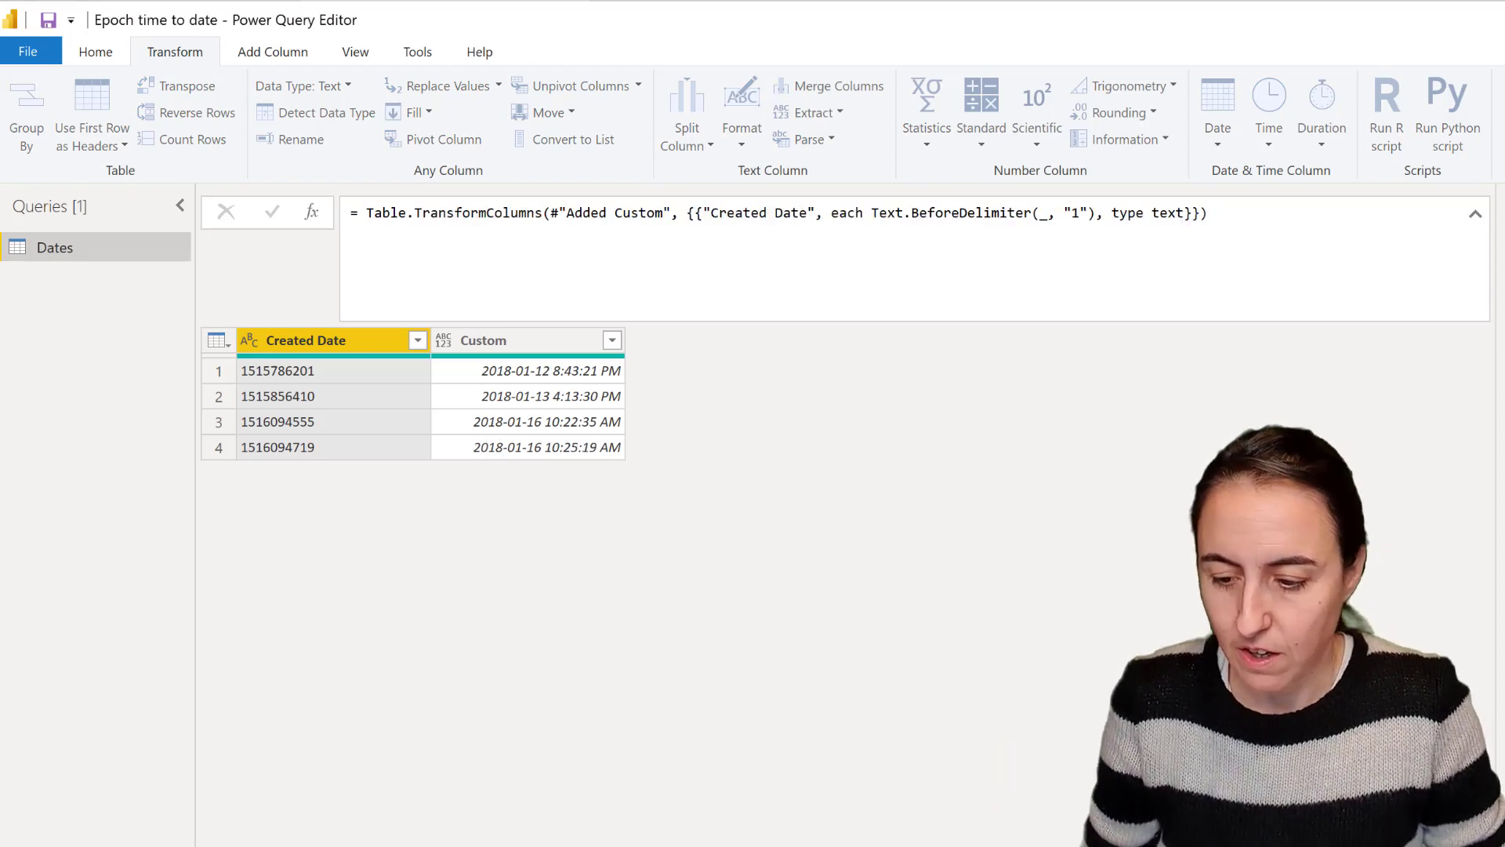
Inspect the new Table.TransformColumns formula and its Text.BeforeDelimiter part.
click(366, 210)
key(ctrl+a)
click(806, 334)
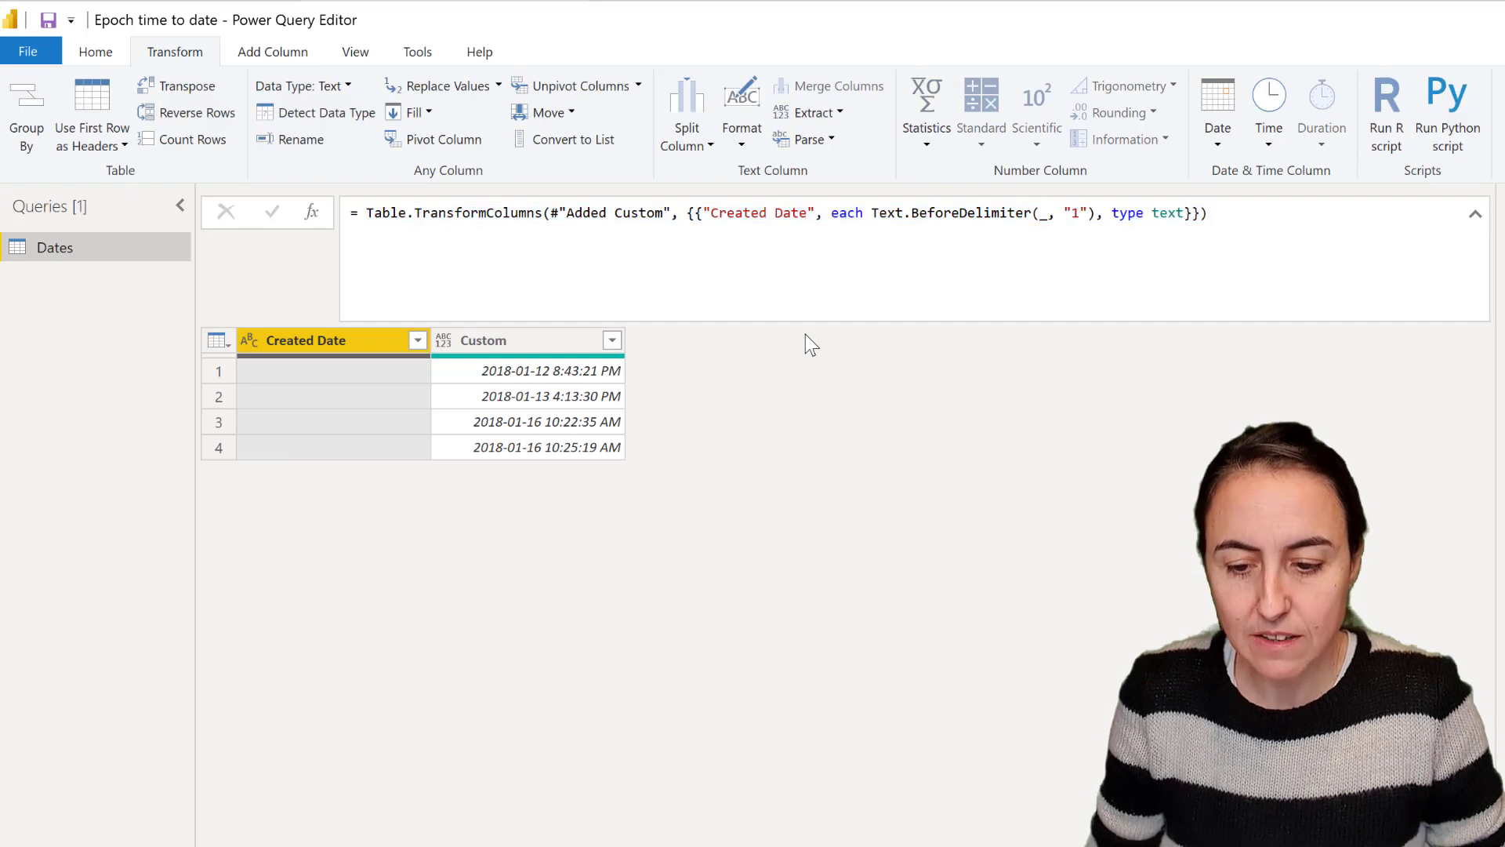
click(887, 212)
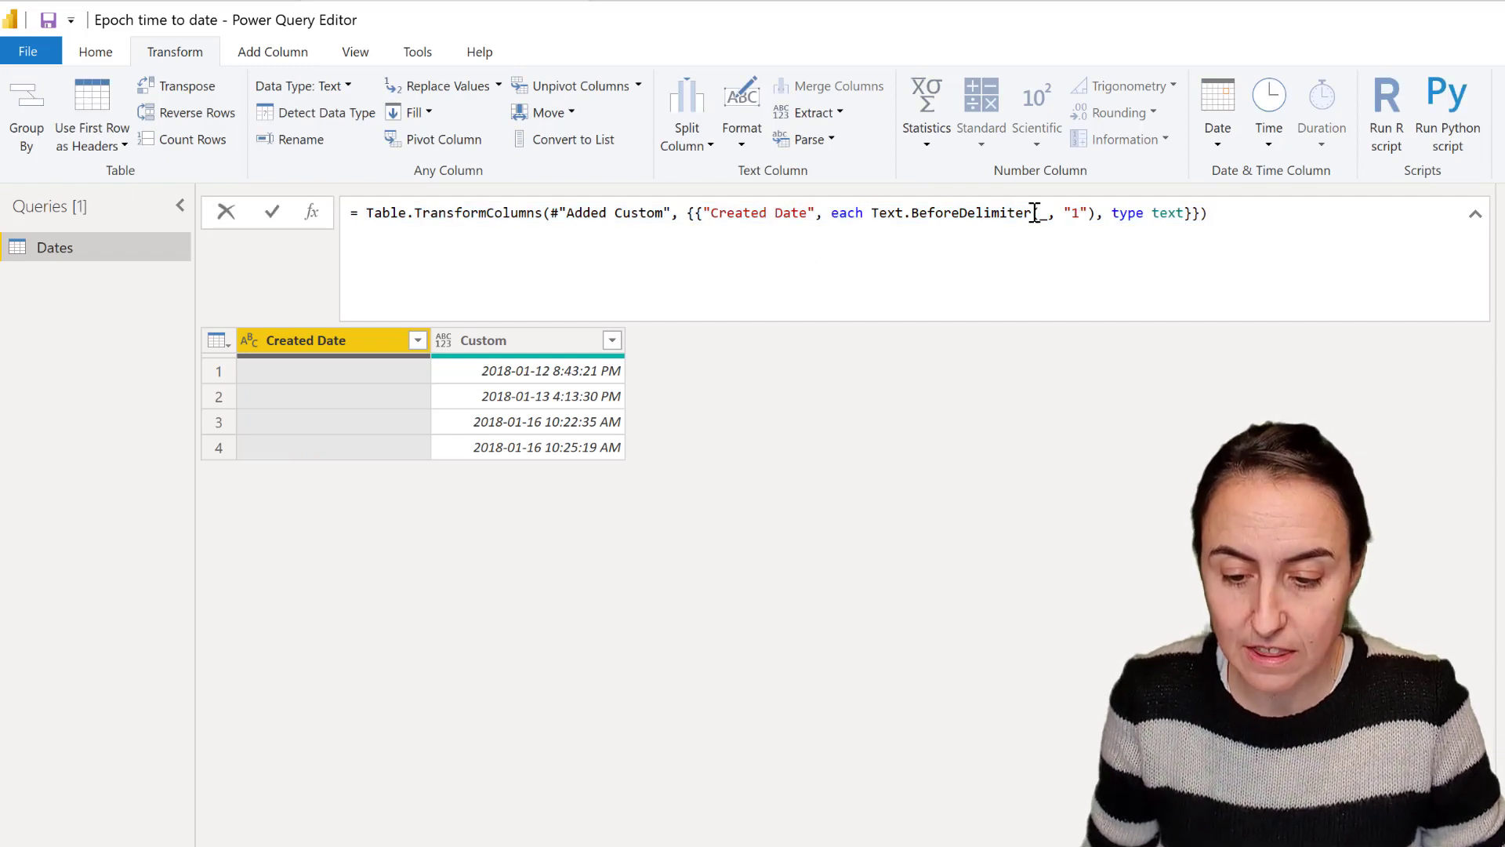
shift+click(1094, 212)
click(1002, 561)
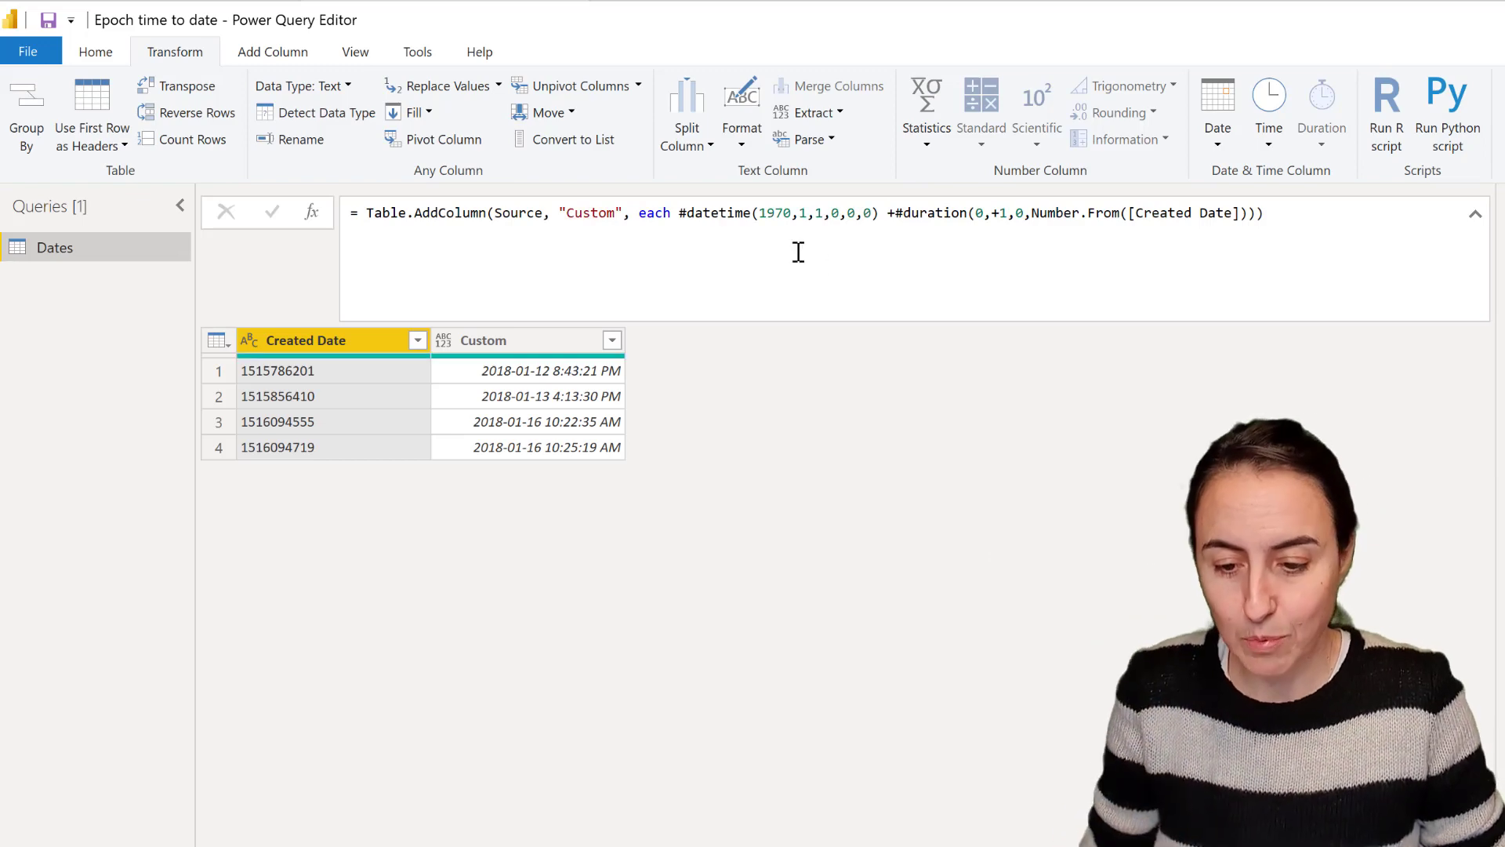
Copy the #datetime expression from the Added Custom step's formula.
drag(674, 212, 1257, 212)
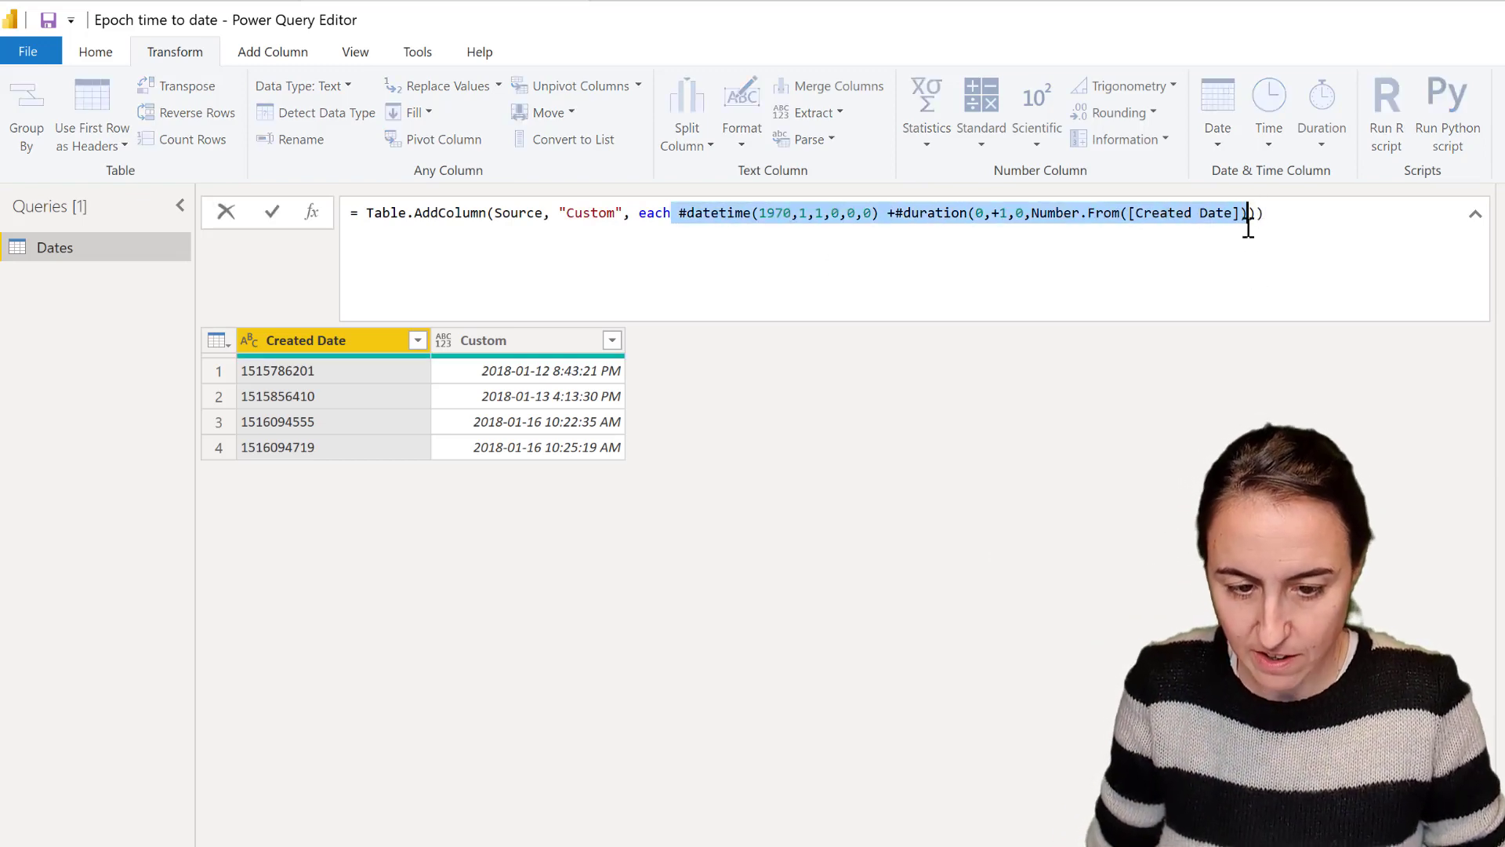
click(679, 213)
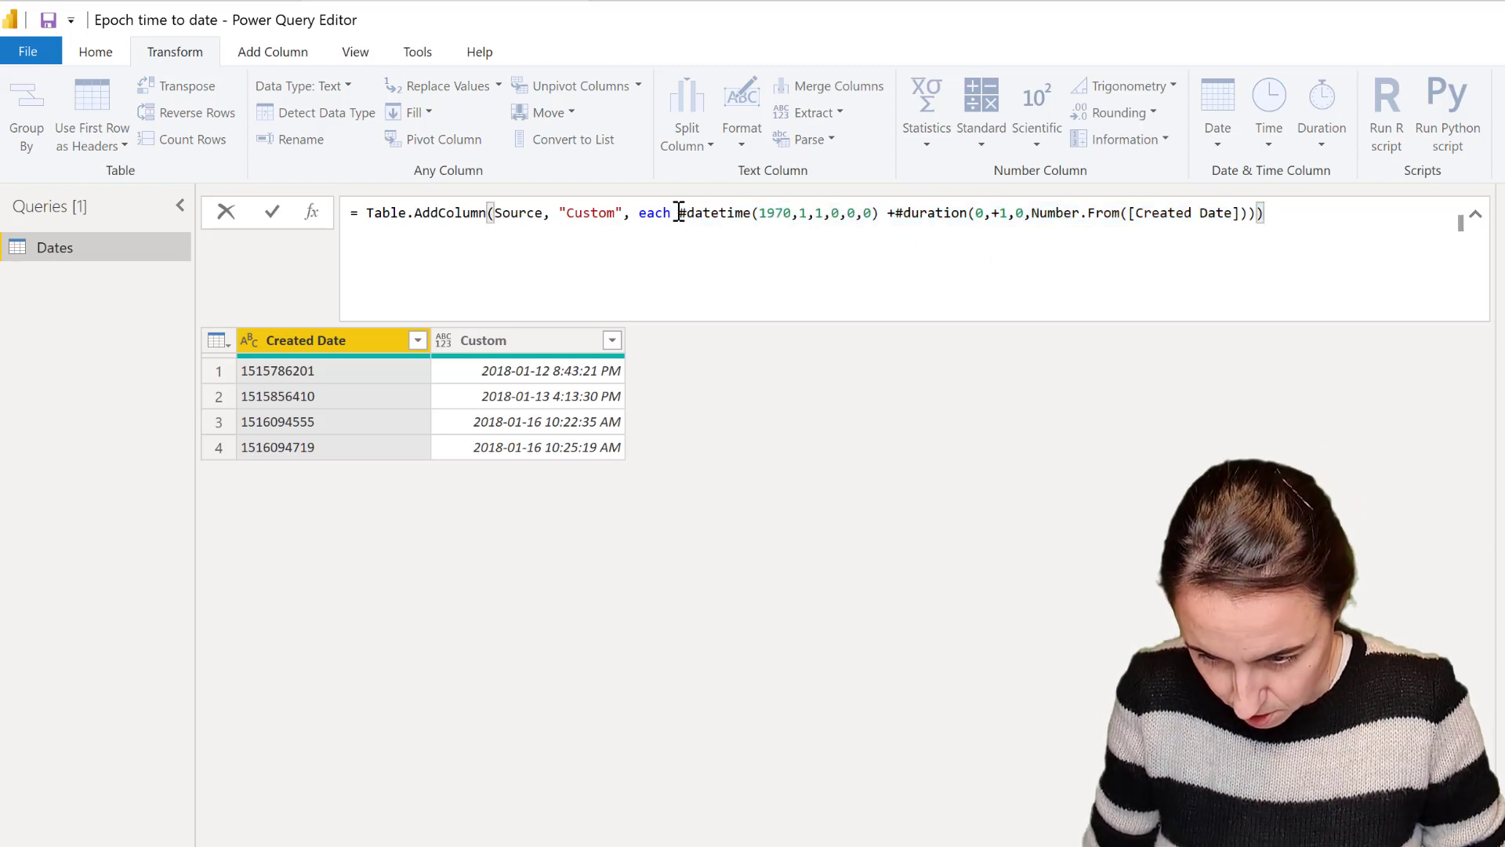
key(shift+Home)
shift+click(1255, 209)
key(ctrl+c)
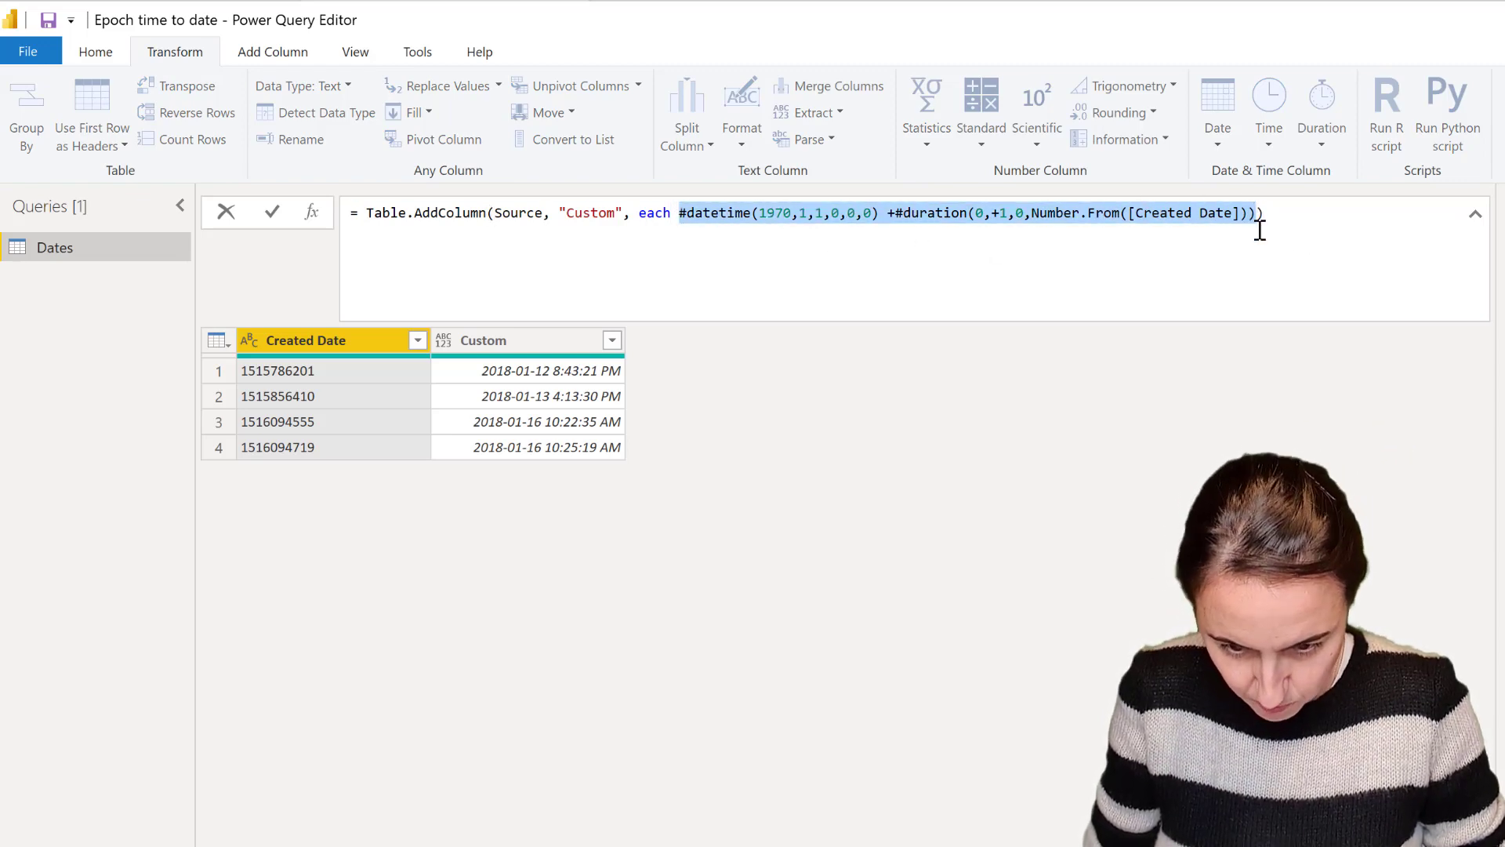
click(1474, 502)
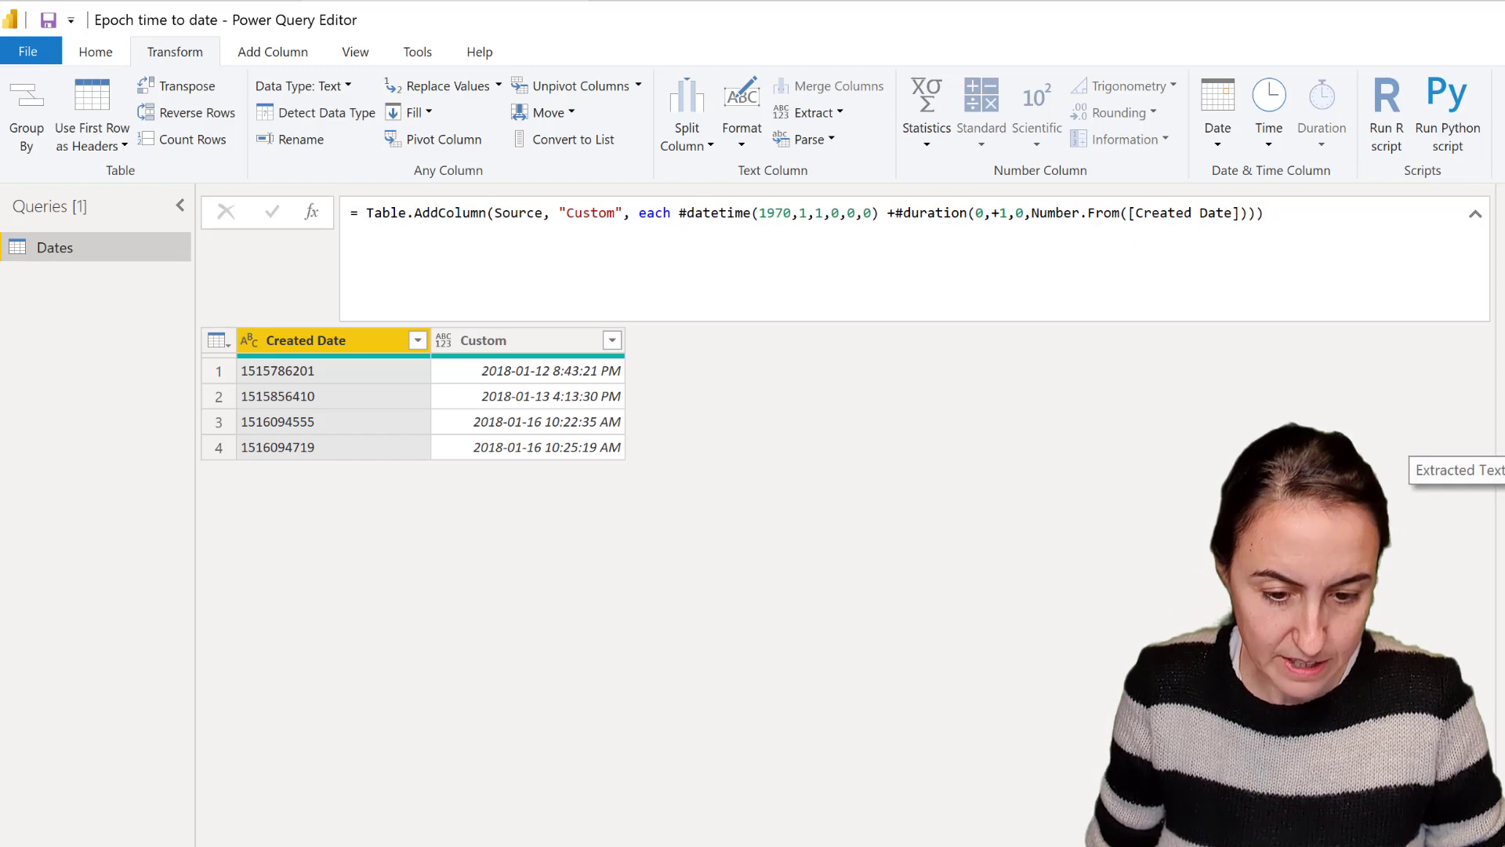
Paste the #datetime expression over Text.BeforeDelimiter and replace [Created Date] with _.
drag(871, 213, 1096, 213)
key(ctrl+v)
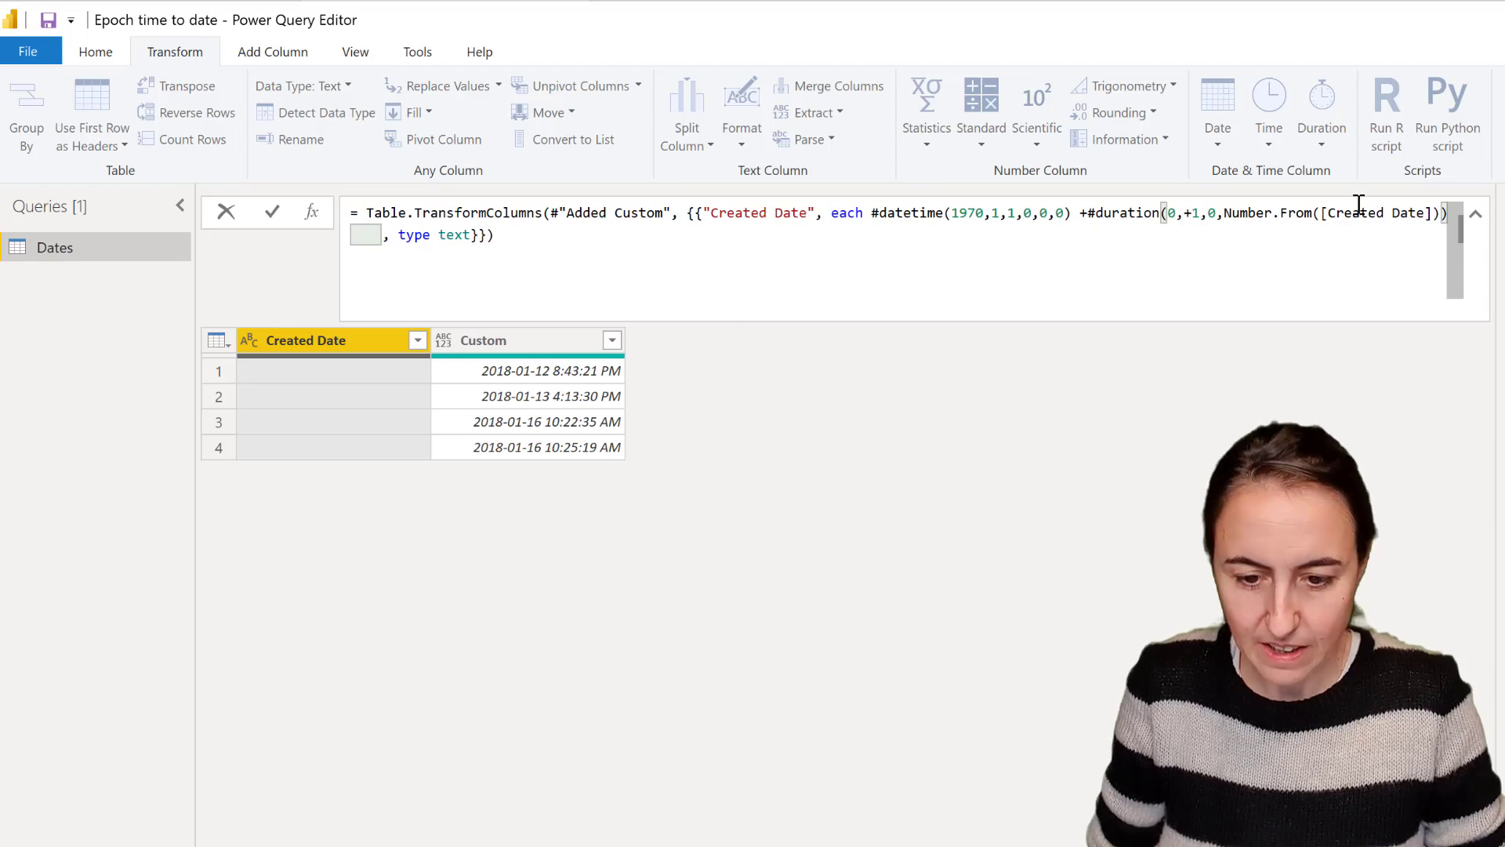
drag(1322, 213, 1433, 214)
text(_)), type text)
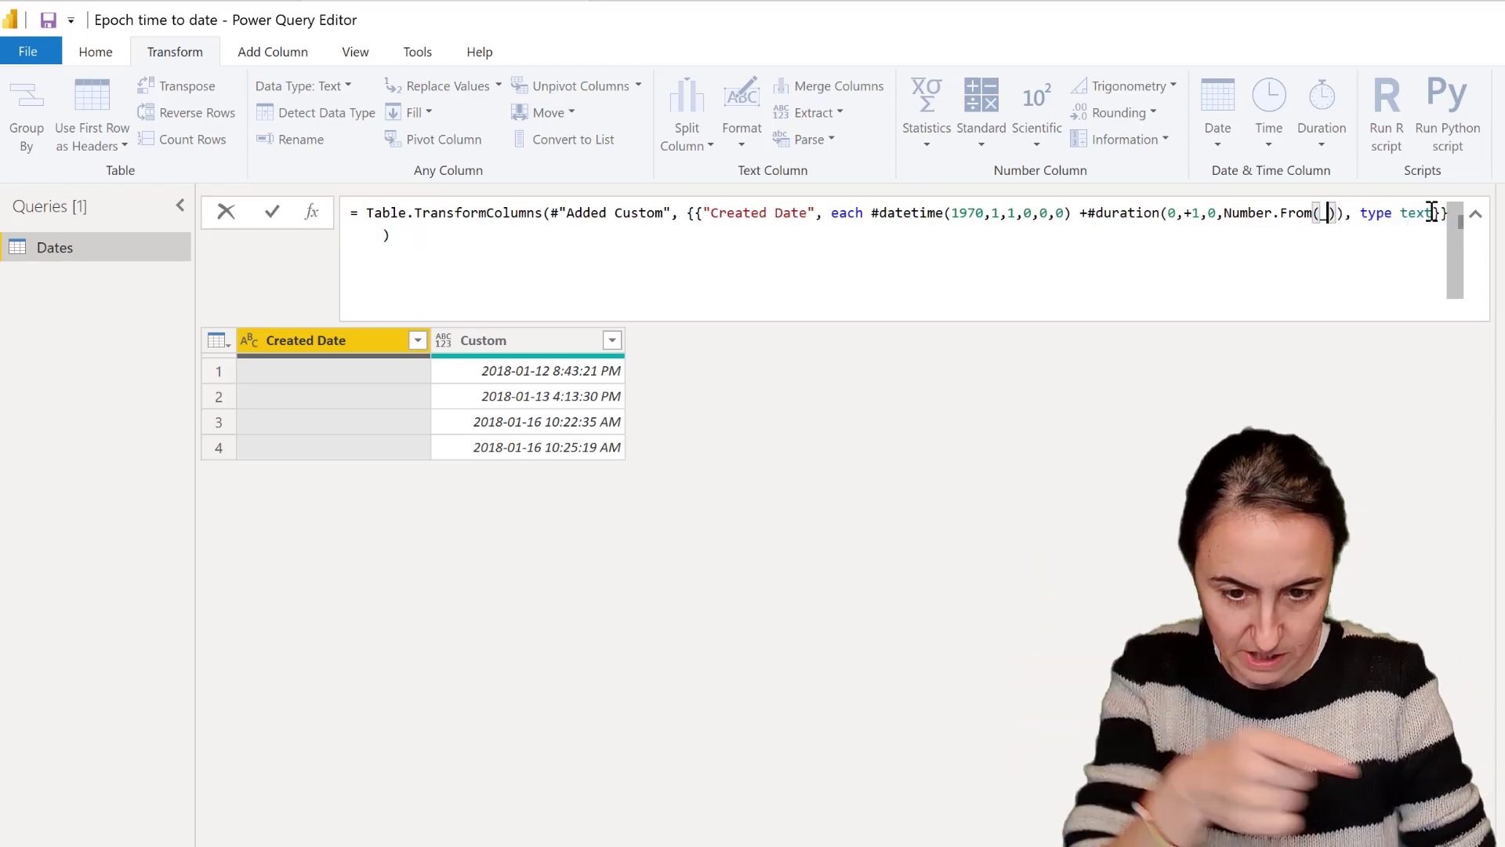
key(Return)
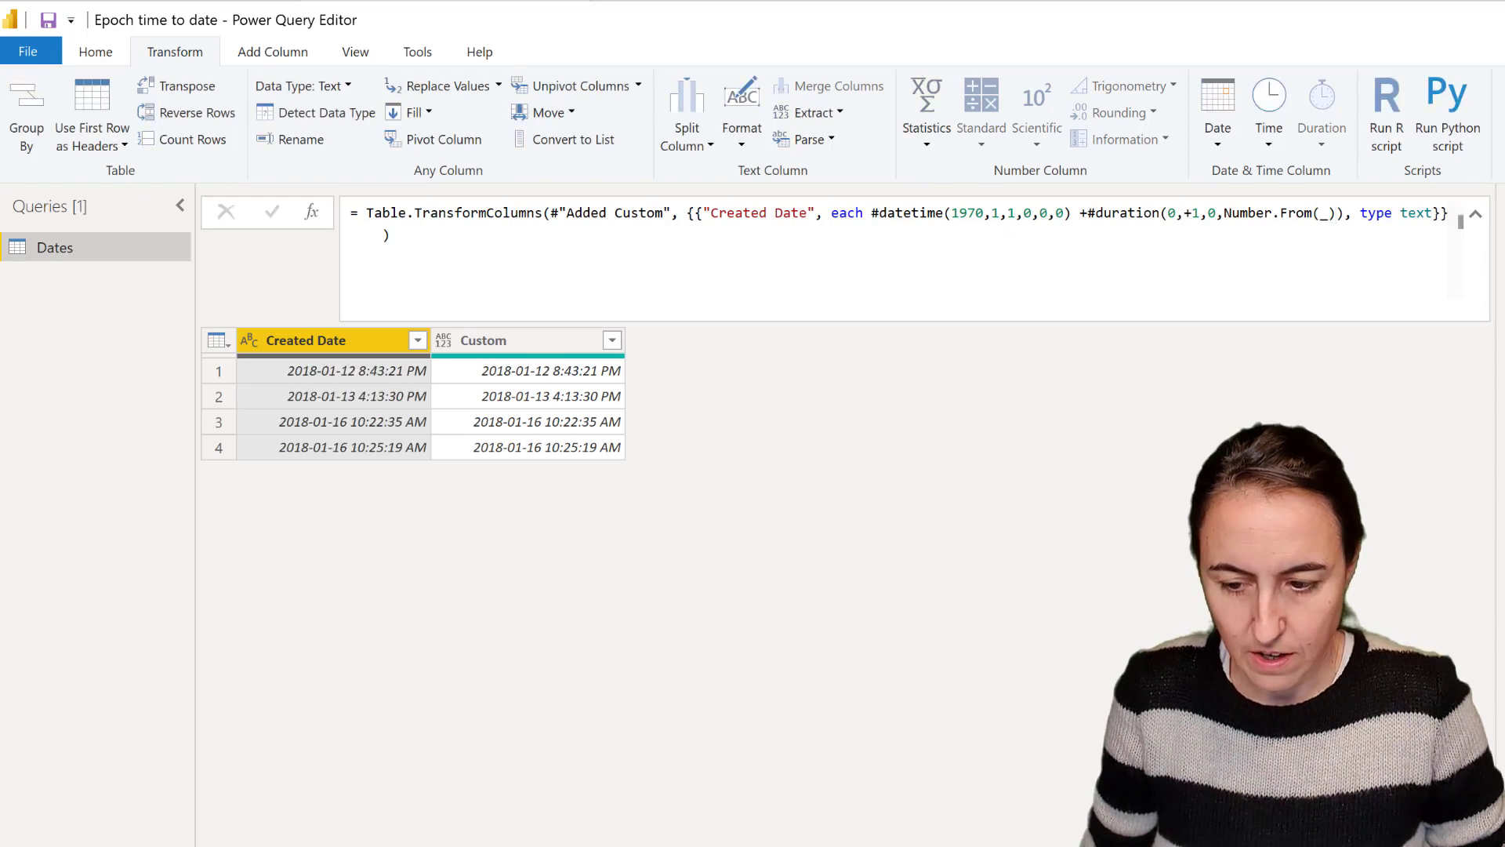
Change the transformed column's type from text to datetime.
double_click(1423, 213)
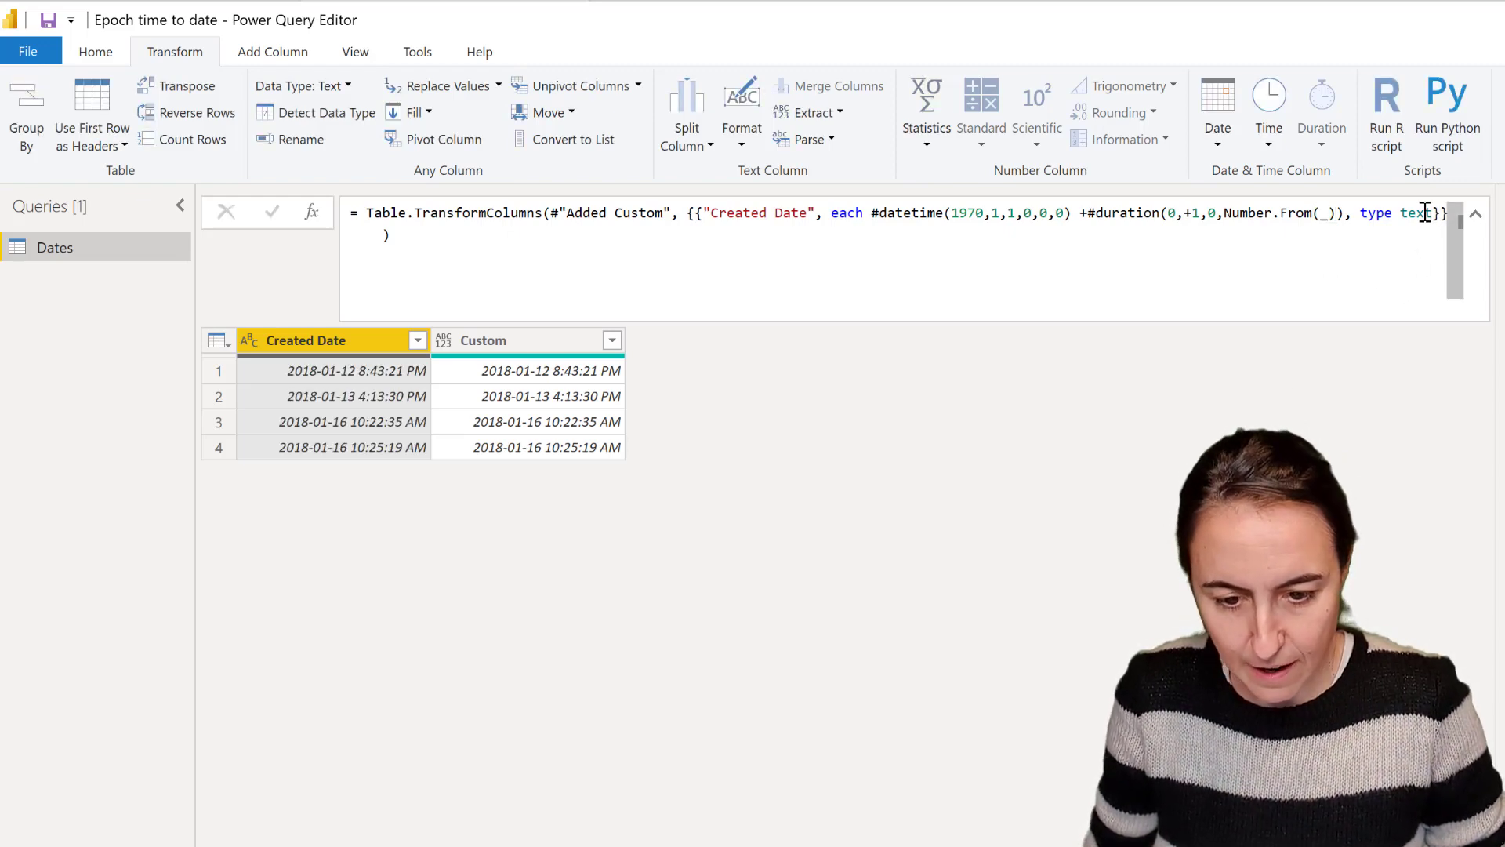
text(dateti)
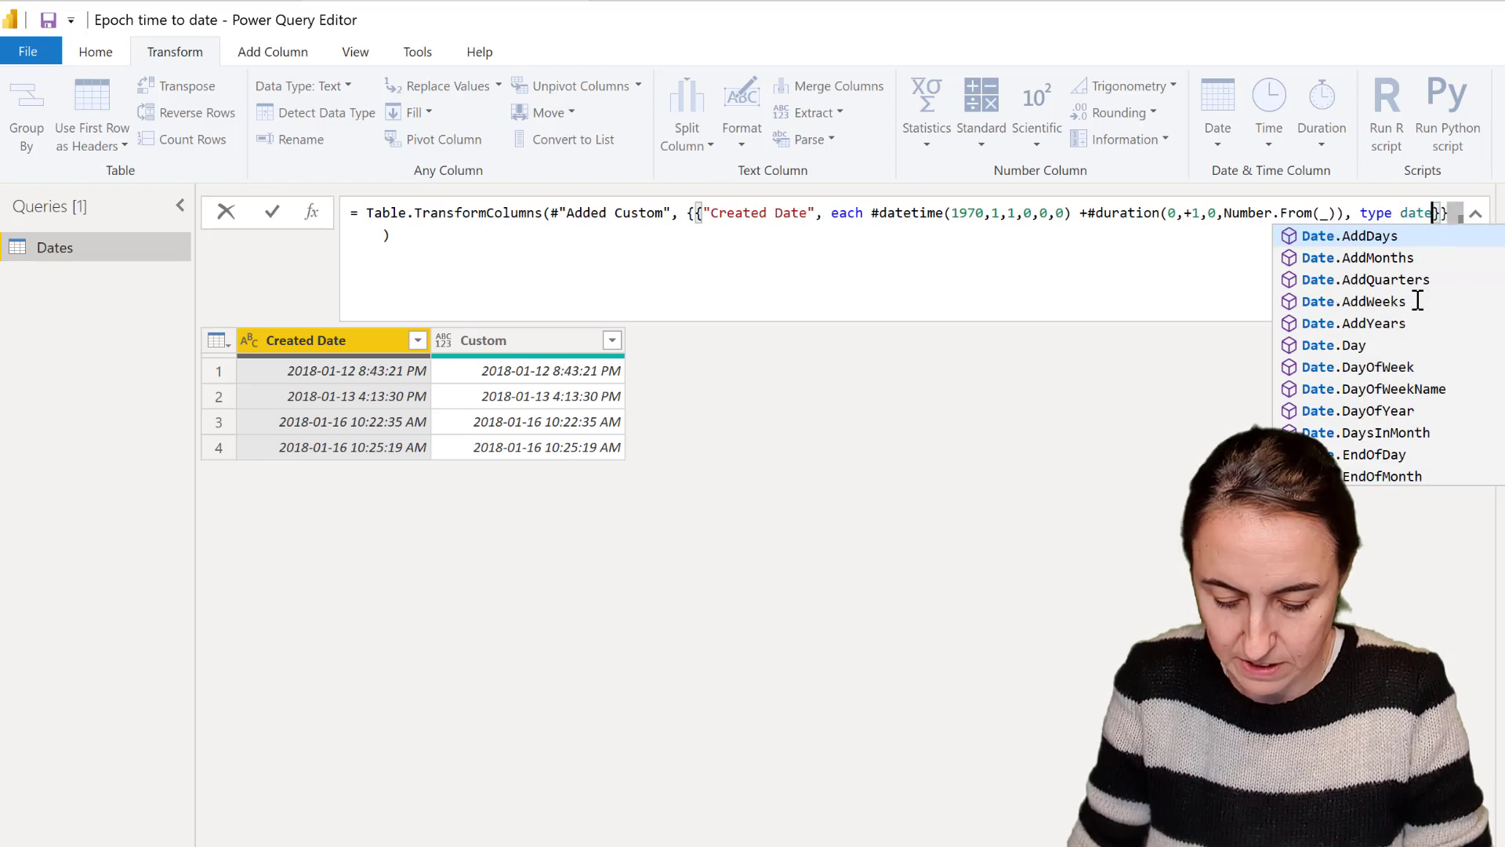
text(me)
key(Return)
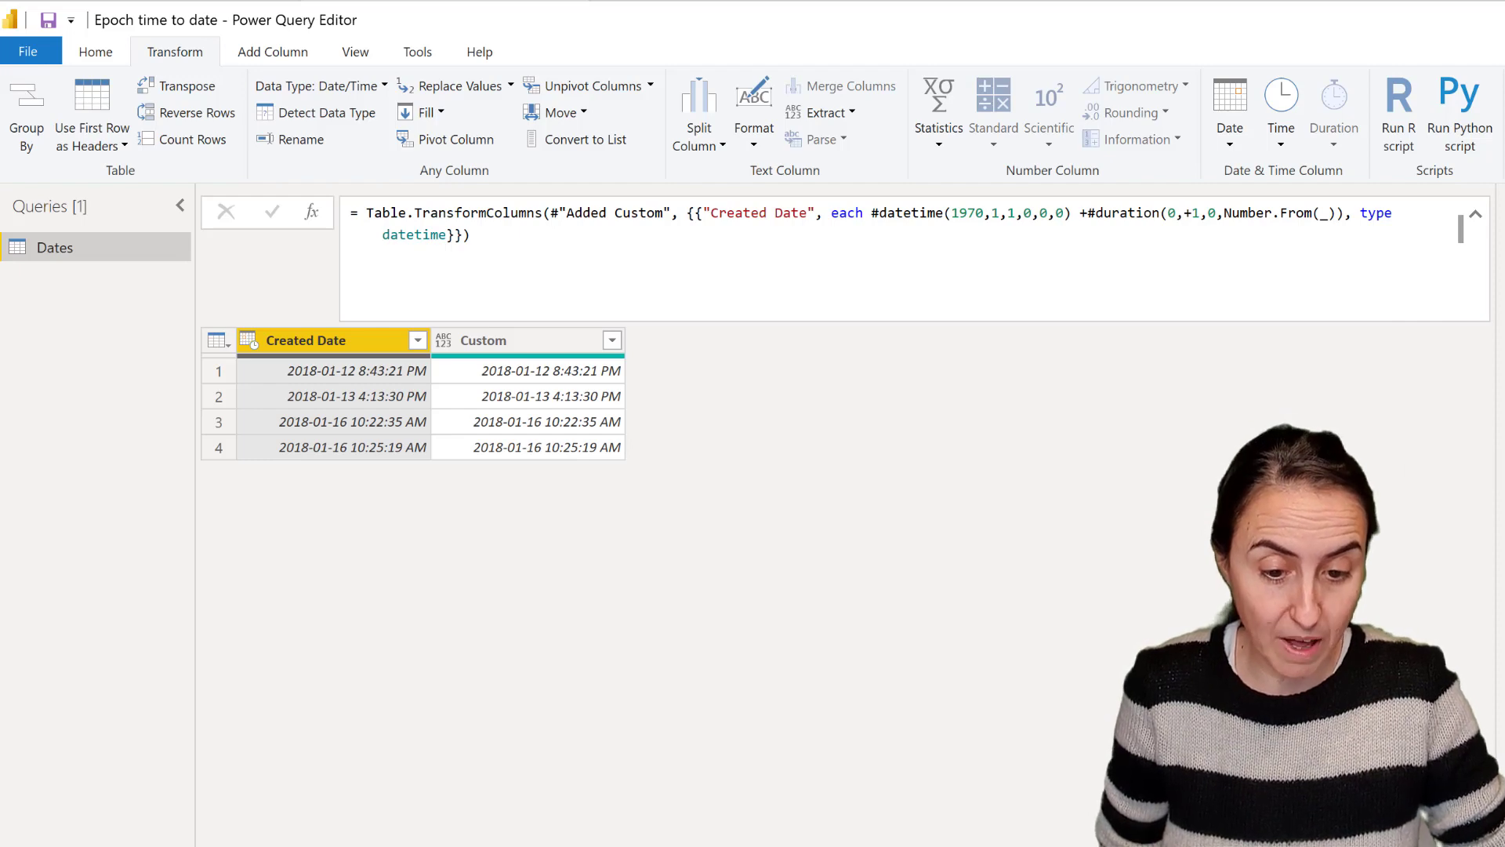
key(Delete)
Confirm deleting the Added Custom step, leaving Created Date converted in place.
click(1025, 642)
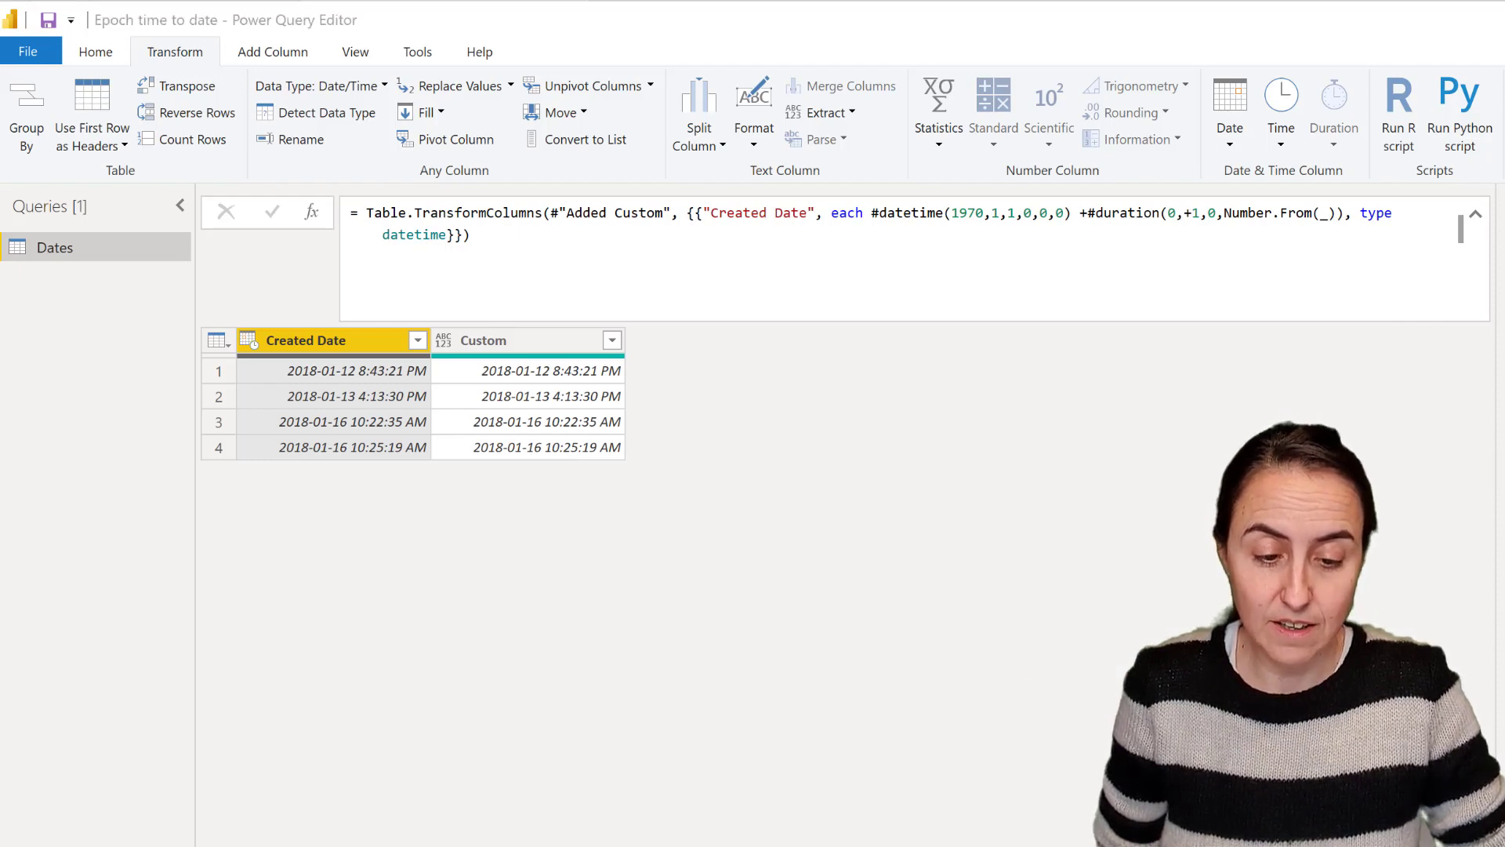